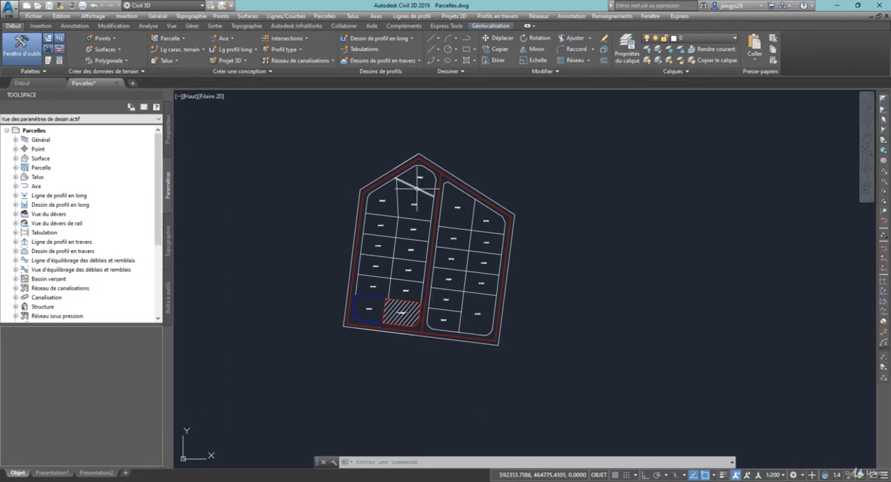
Select parcel Standard : 13 and examine the geometry and elevation editing tools available for it
left_click(414, 204)
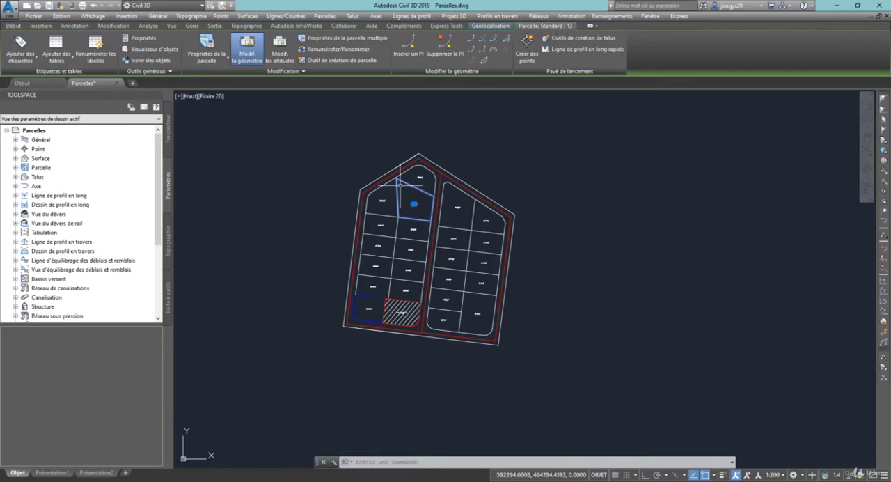
left_click(247, 54)
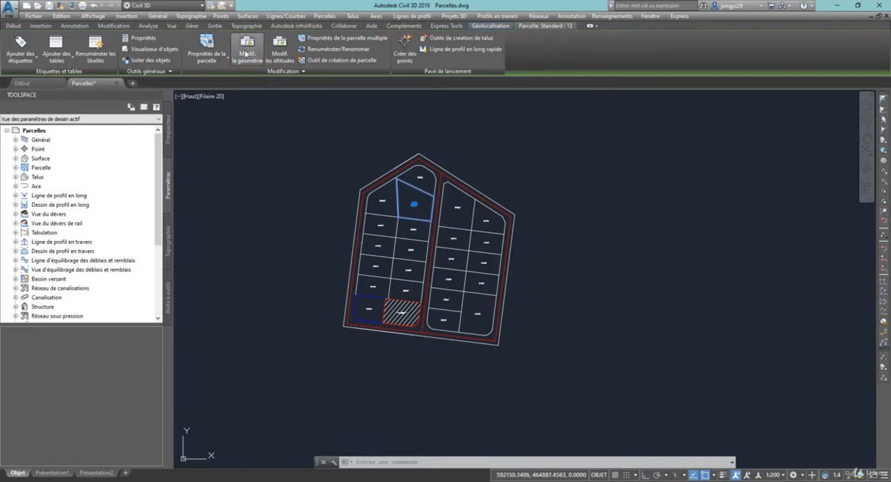
left_click(256, 54)
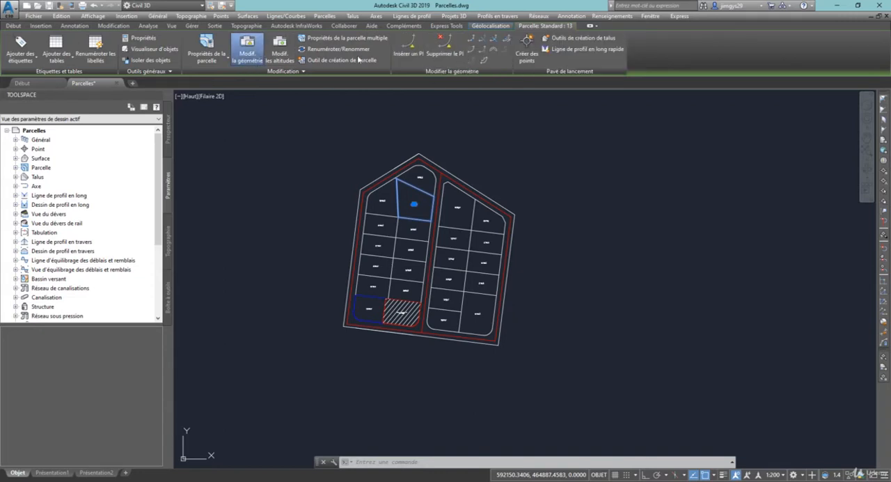
left_click(282, 50)
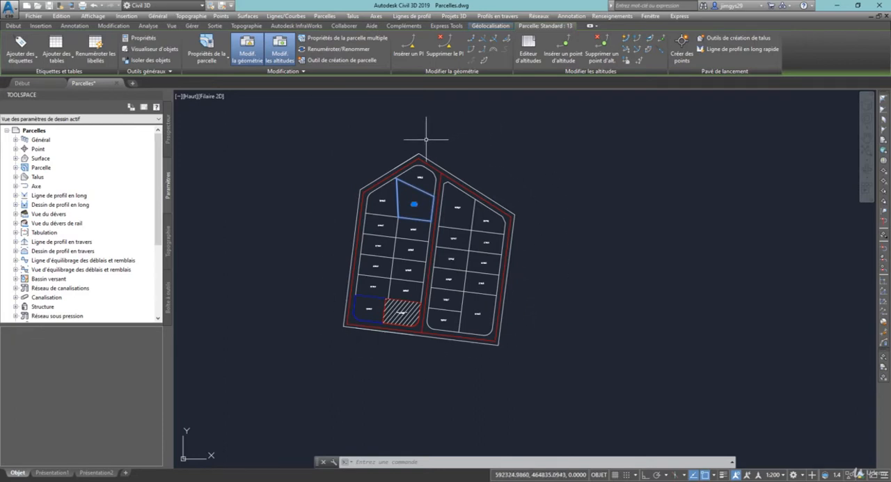
left_click(276, 46)
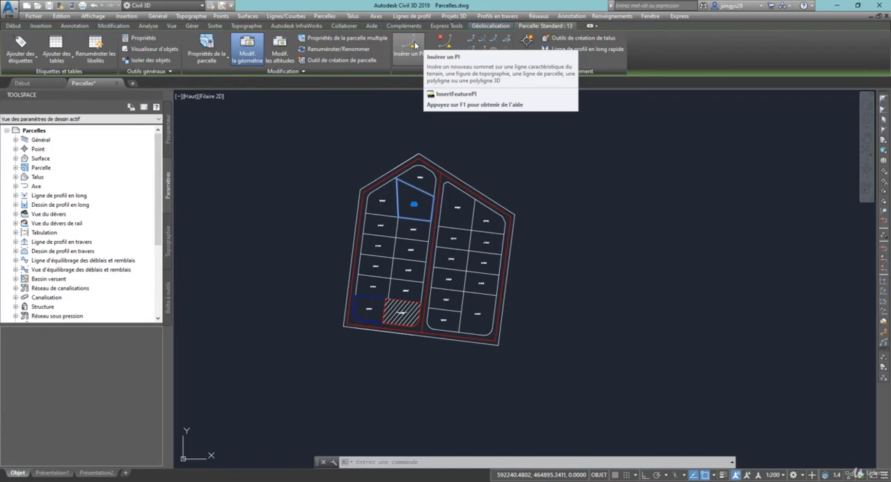
Insert a PI at elevation 0 on the lot line above parcel Standard : 20, where it crosses the central dividing line, and check the new vertex
left_click(415, 45)
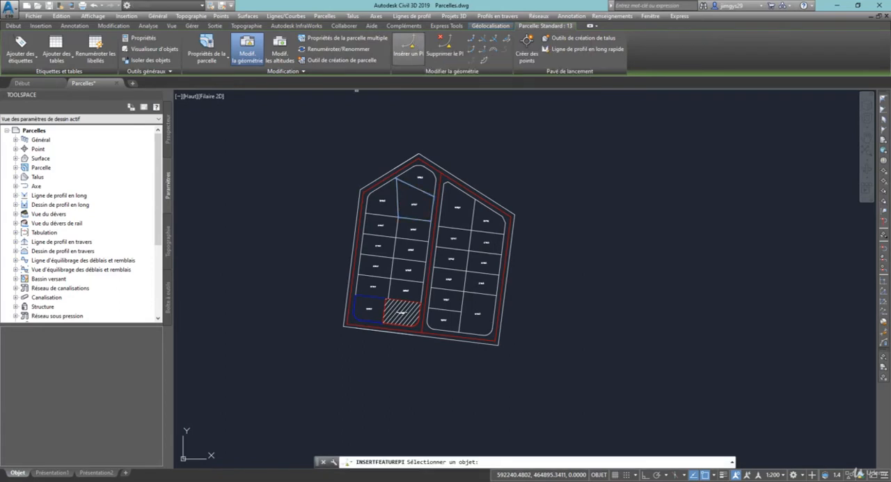
left_click(485, 293)
scroll(460, 292, "up", 8)
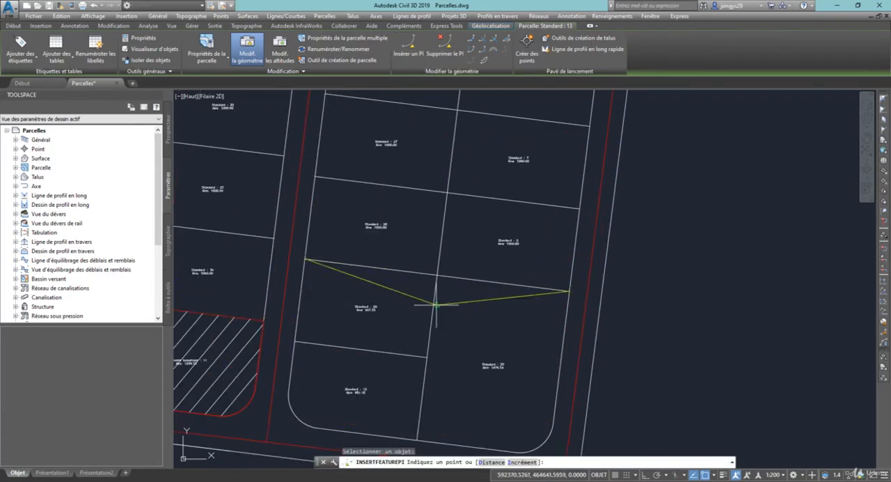
left_click(437, 274)
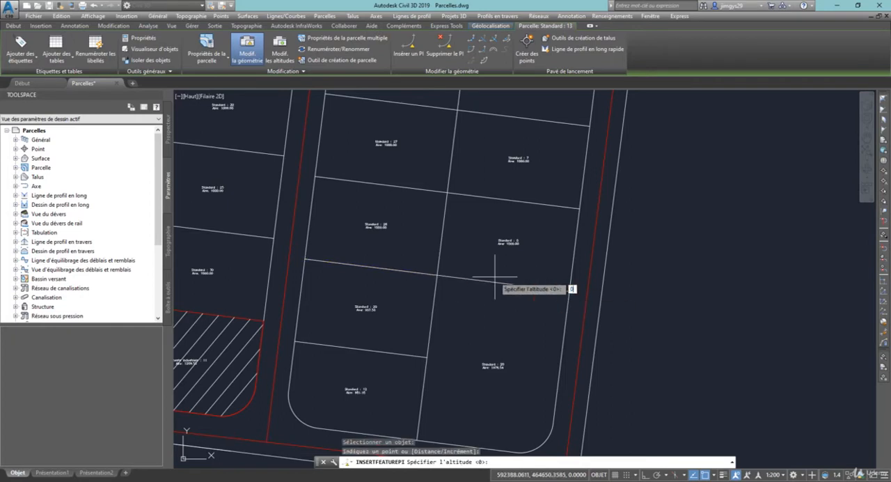
key("Return")
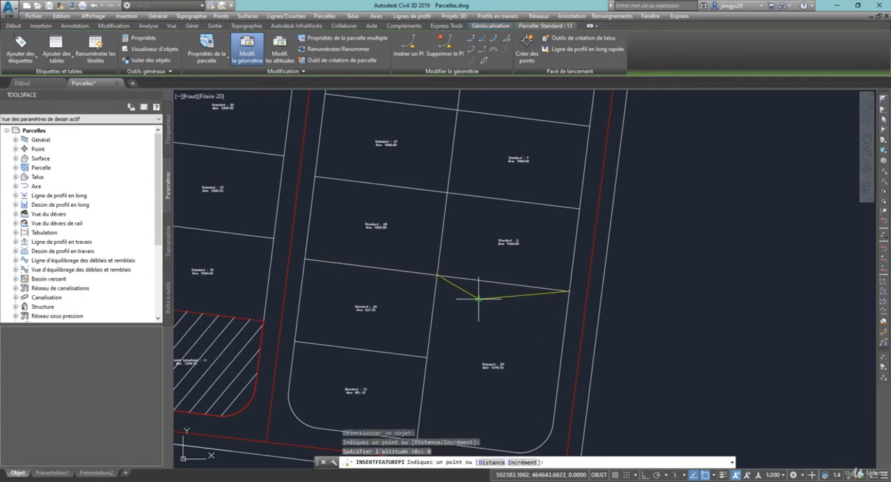
key("Return")
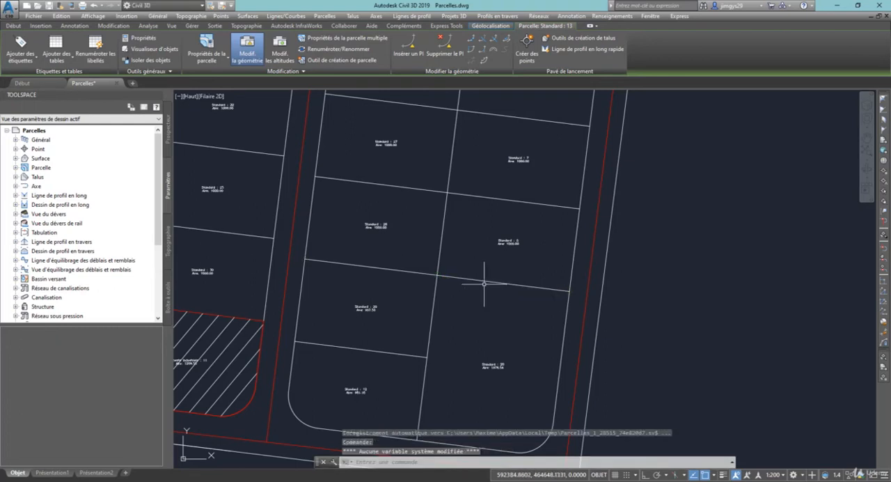
left_click(486, 281)
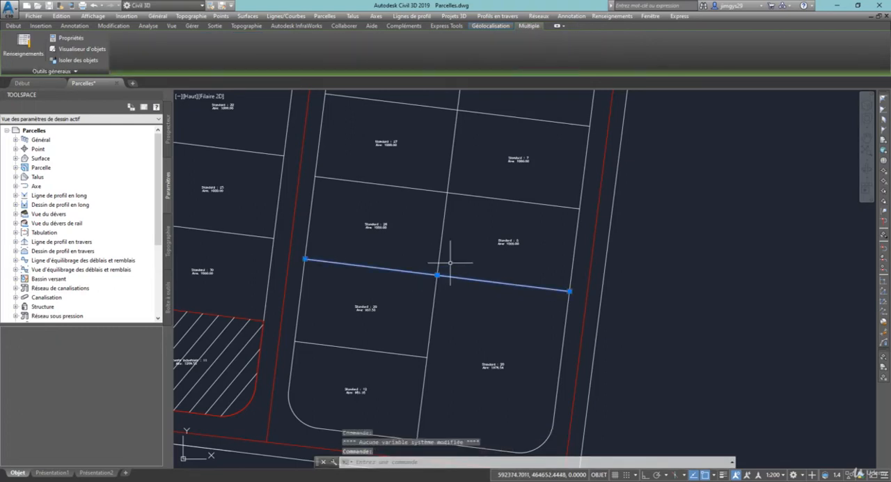
key("Escape")
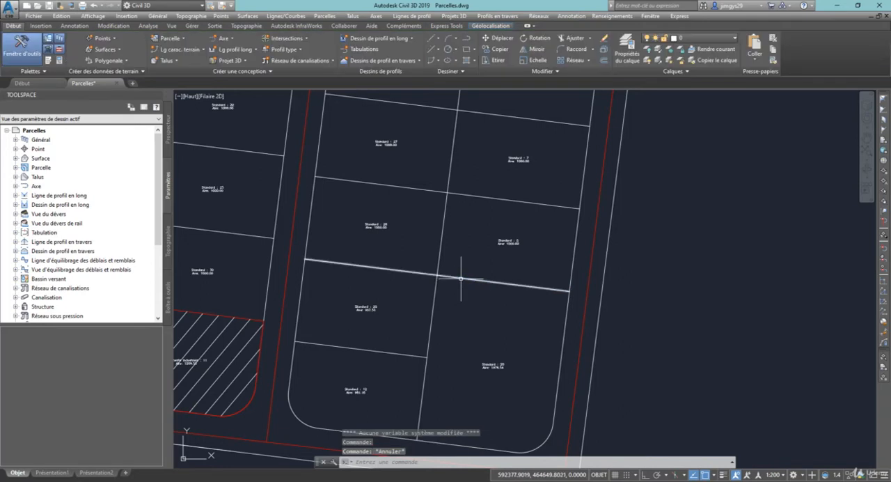
Trim the last section of the western block's central dividing line, above Propriété : 10 and Bâtiments industriels : 11, using the crossing lot line as cutting edge
left_click(509, 238)
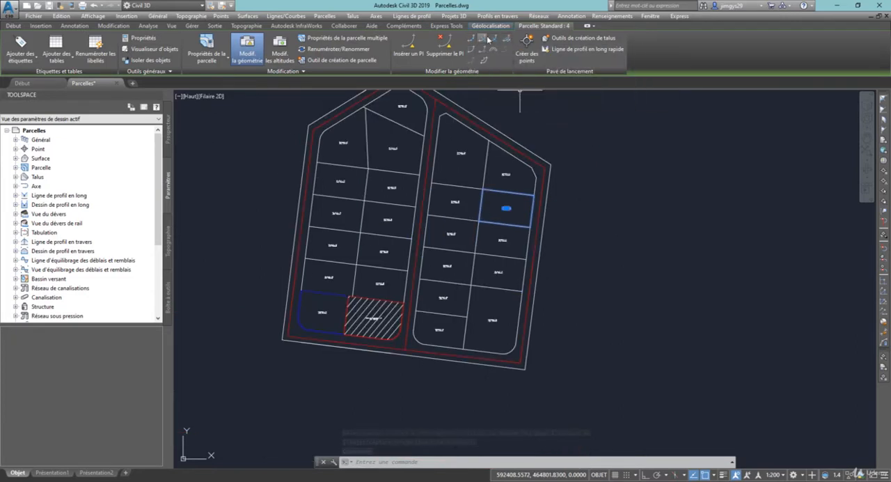
left_click(488, 40)
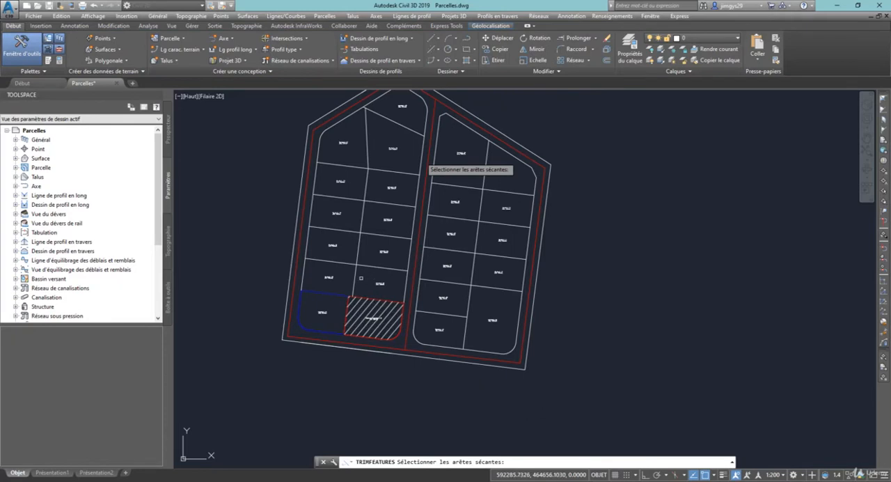
left_click(367, 253)
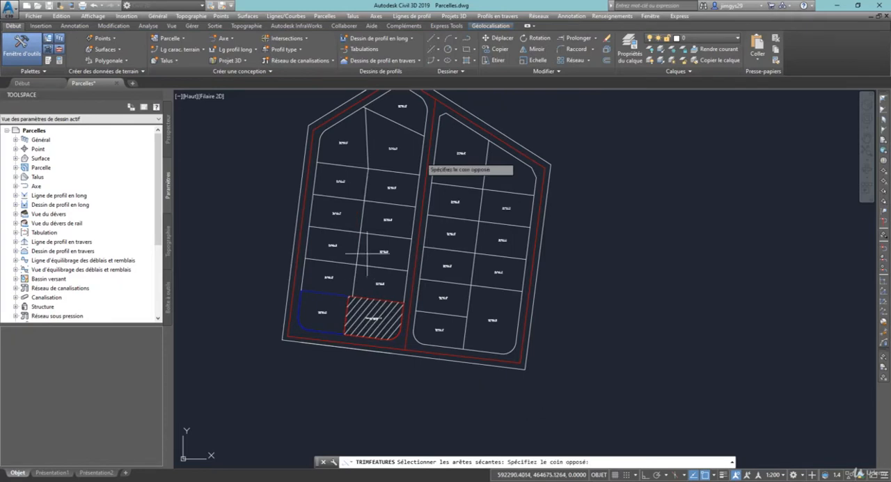
left_click(354, 279)
key("Return")
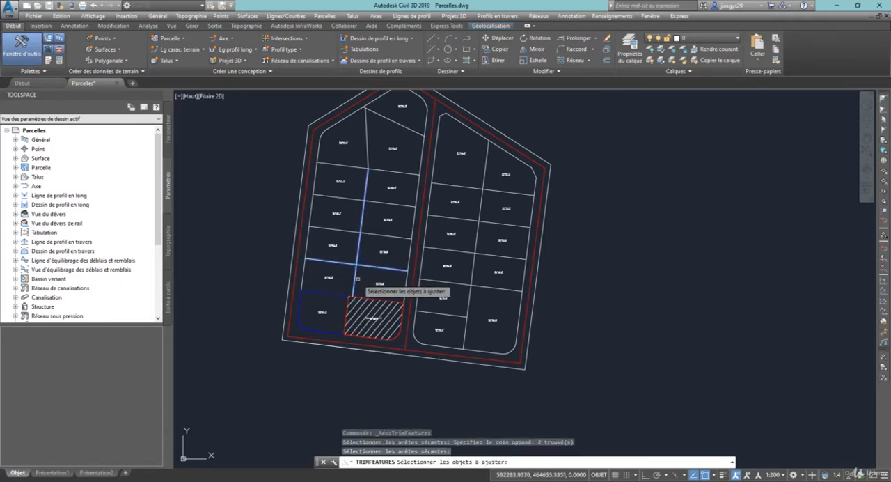
left_click(353, 284)
scroll(352, 284, "up", 5)
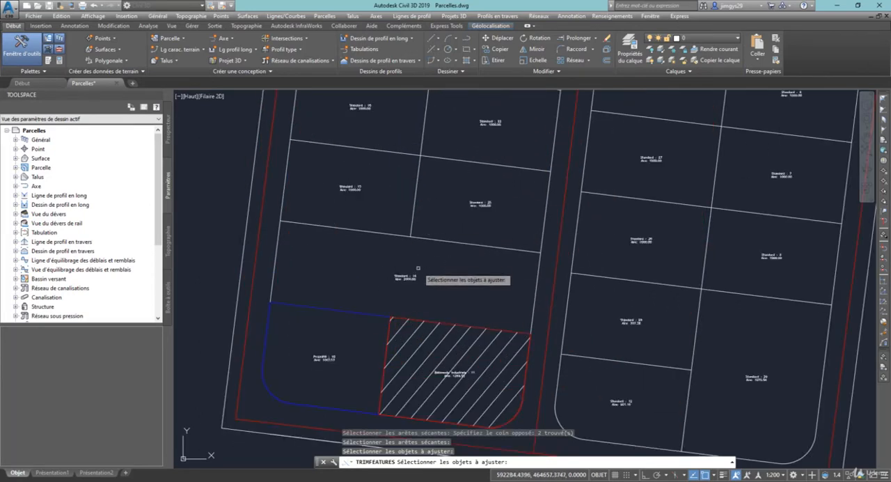
scroll(411, 279, "up", 2)
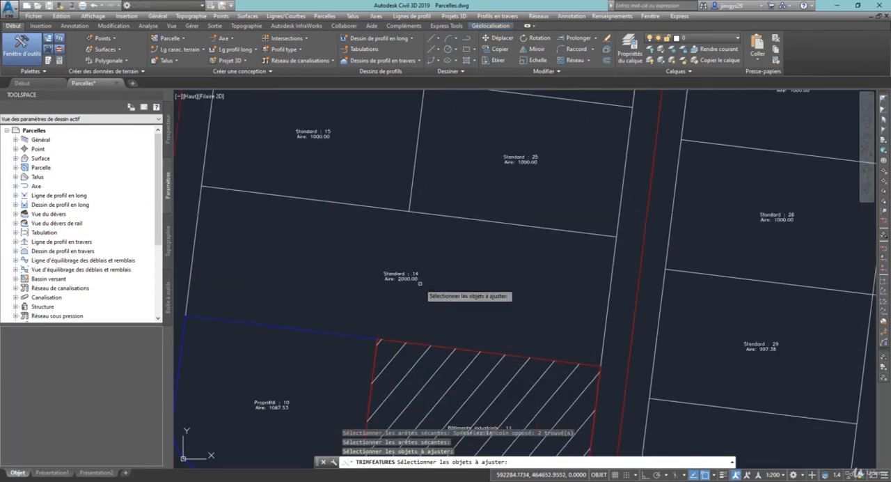
key("Escape")
left_click(422, 279)
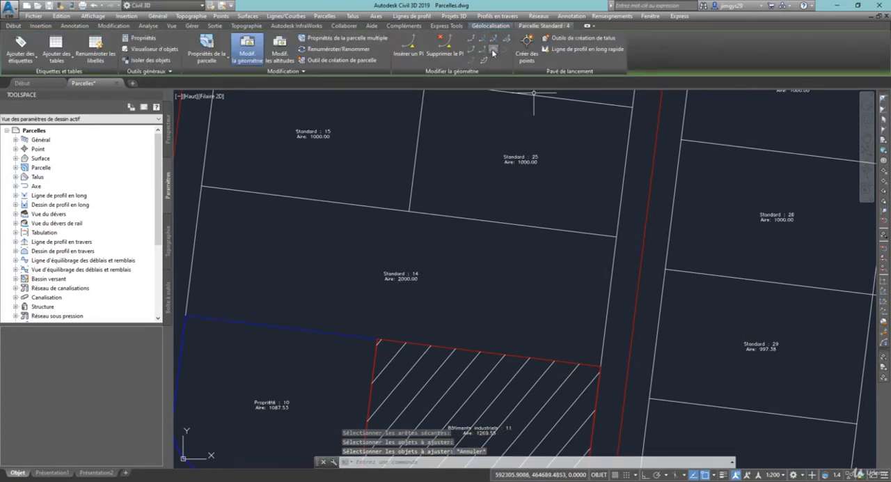
left_click(16, 26)
left_click(575, 37)
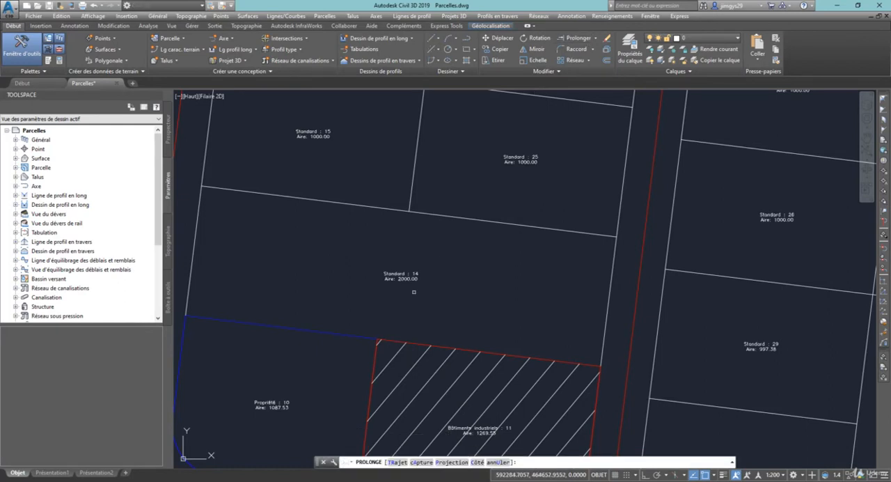
left_click(378, 342)
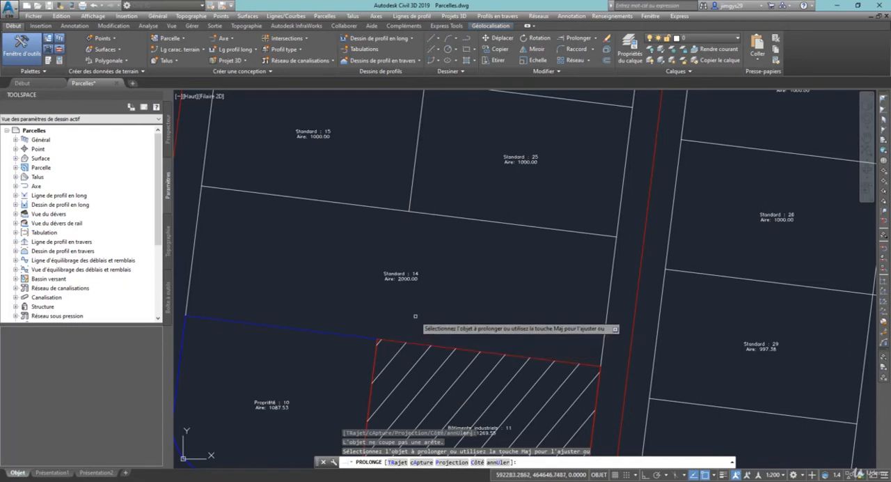
right_click(415, 316)
left_click(438, 321)
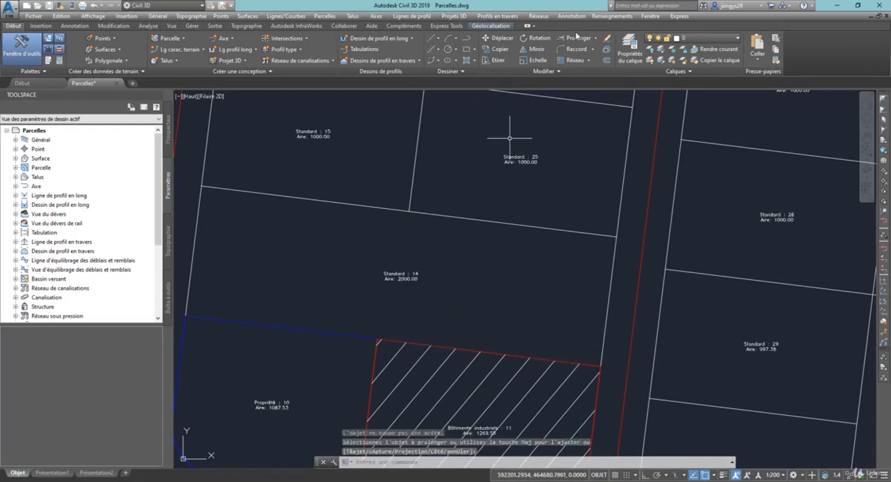
Extend the central dividing line between parcels Standard : 15 and Standard : 25 to the boundary of Bâtiments industriels : 11, splitting parcel Standard : 14
left_click(398, 325)
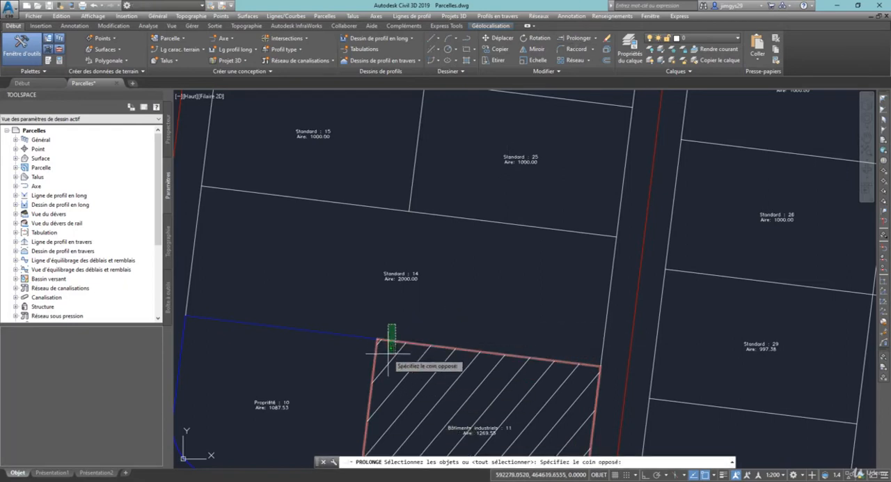
left_click(389, 351)
key("Return")
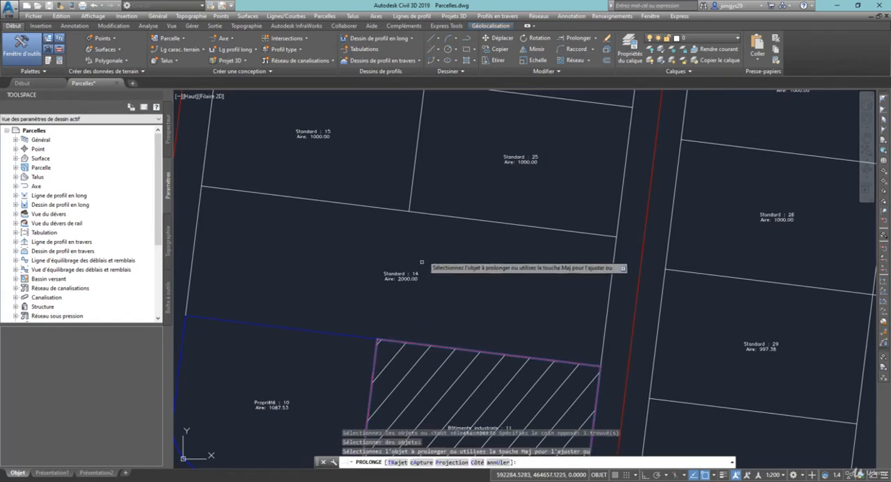
left_click(412, 198)
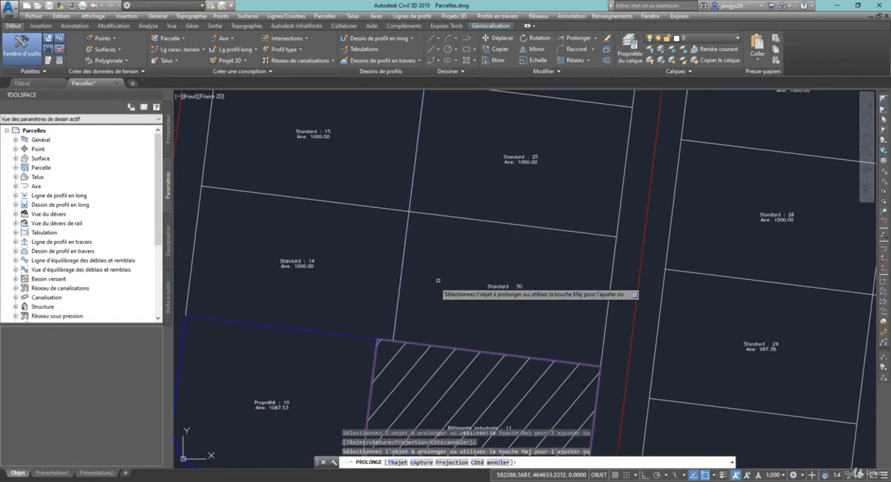
key("Escape")
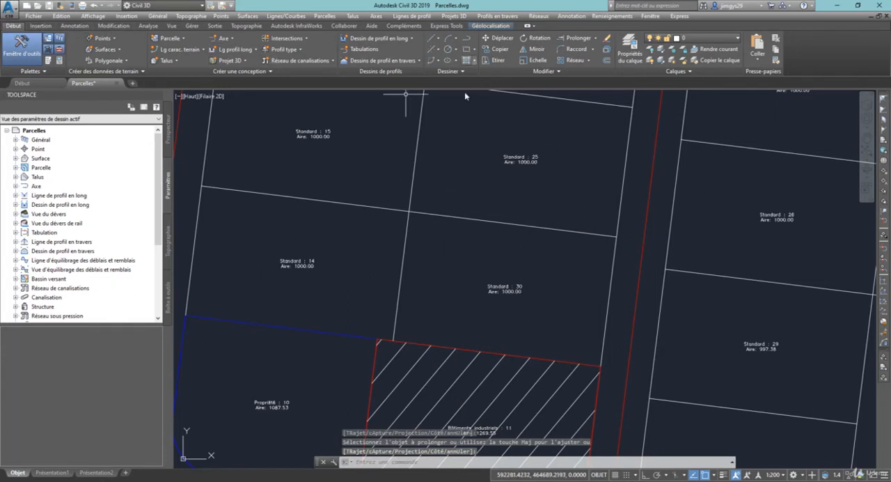
Inspect the curve parameters of parcel Standard : 12's rounded corner with the feature line curve editor and step through the neighbouring curves
left_click(497, 286)
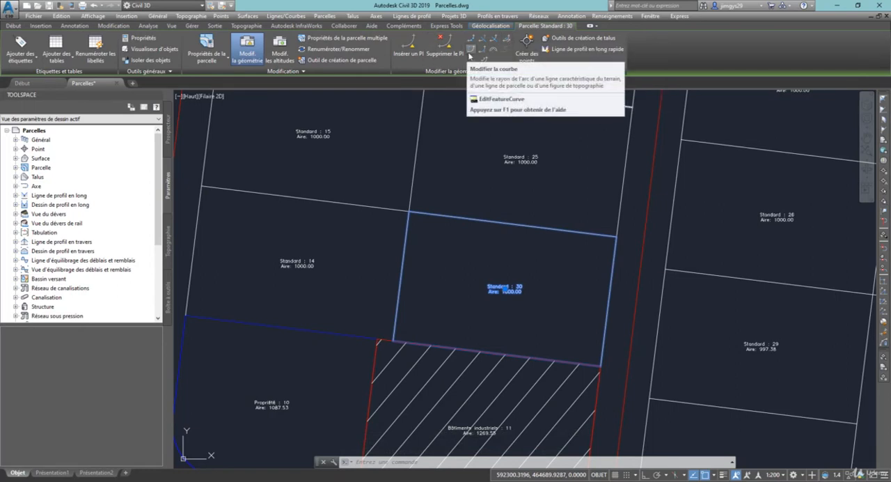
left_click(470, 51)
scroll(473, 282, "down", 6)
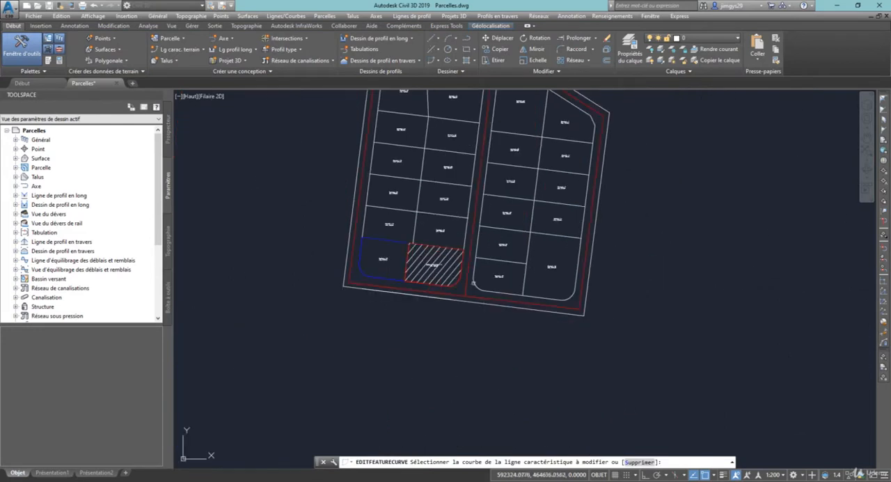
scroll(473, 283, "up", 6)
left_click(502, 234)
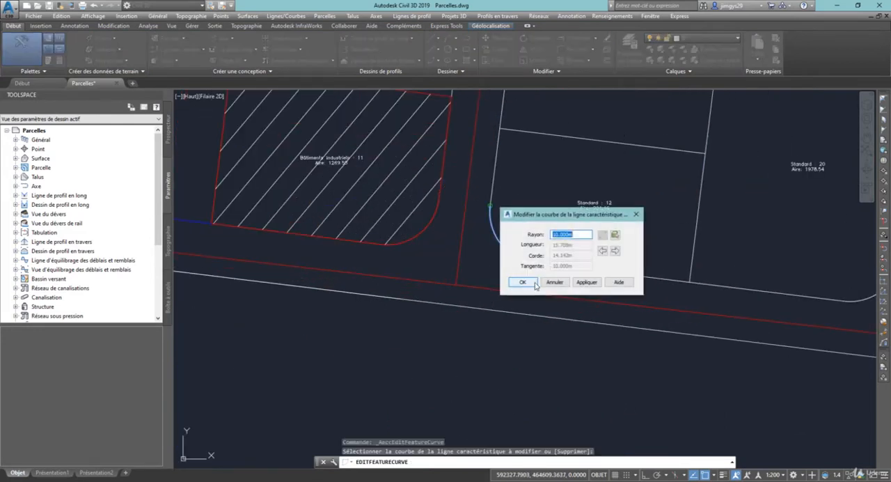
left_click_drag(552, 219, 652, 207)
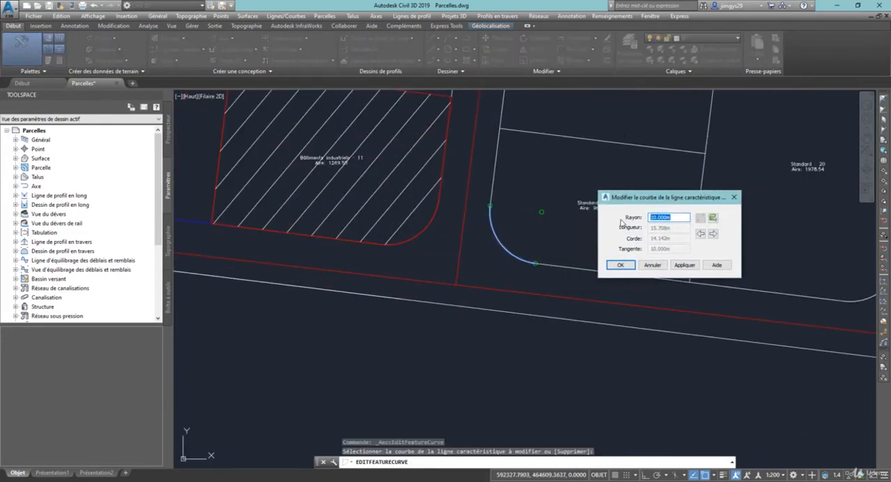
left_click(713, 234)
left_click(701, 235)
left_click(714, 235)
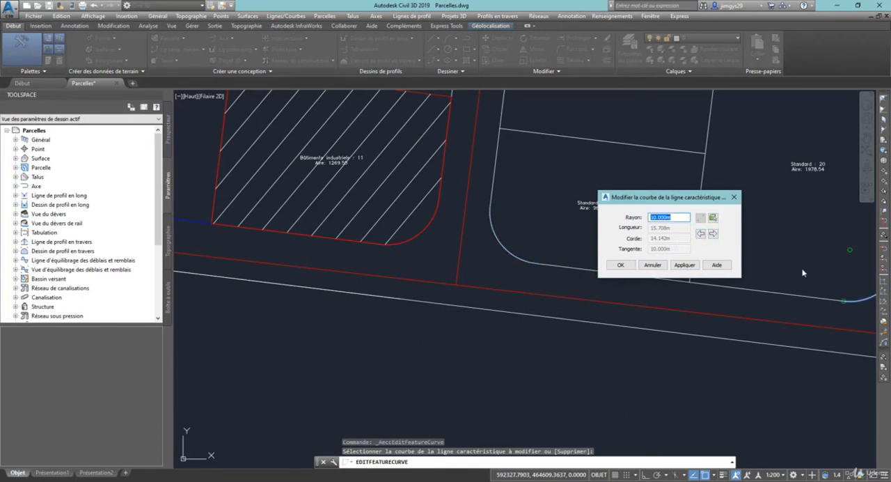
left_click(617, 265)
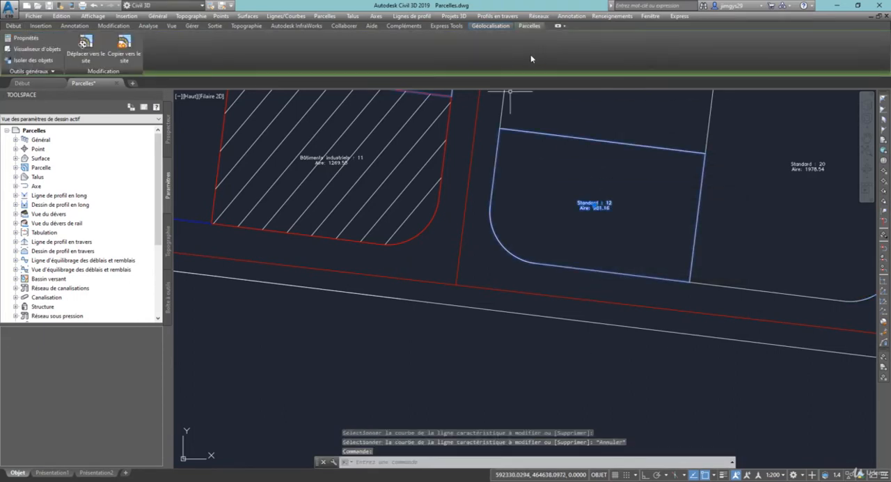
Select parcel Standard : 12 to review the remaining geometry editing tools, and clear the selection
left_click(594, 204)
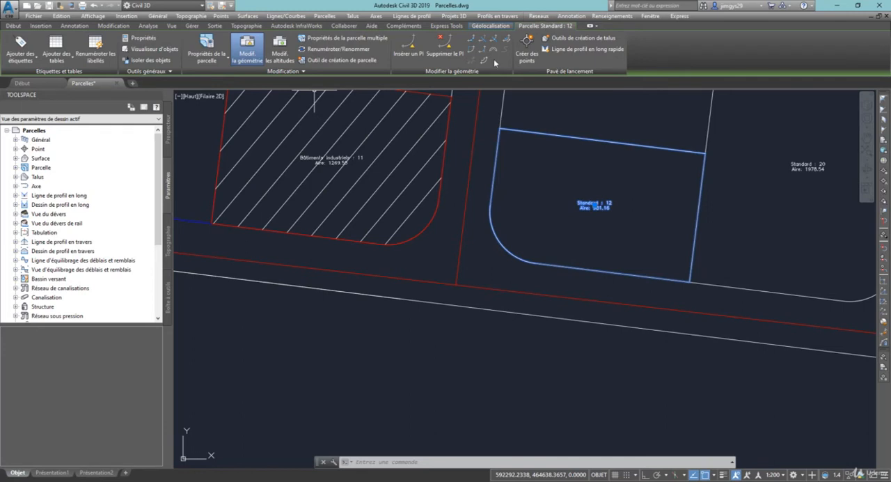
left_click(497, 341)
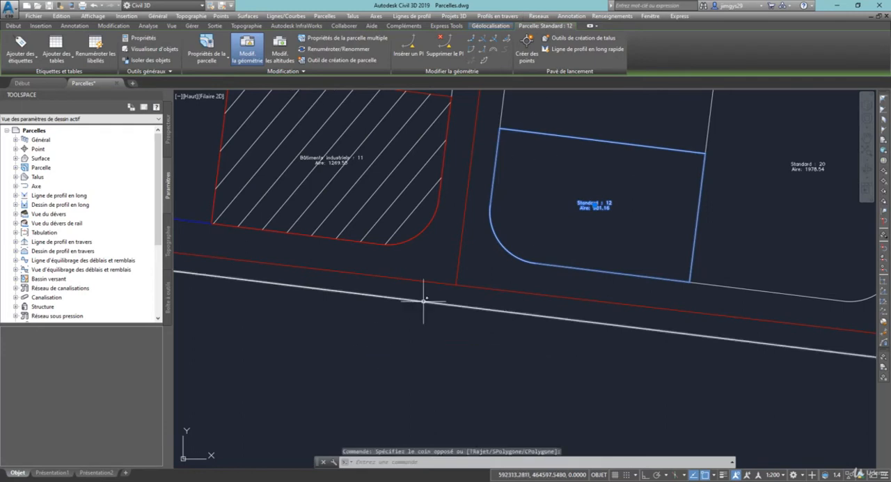
scroll(423, 299, "down", 5)
key("Escape")
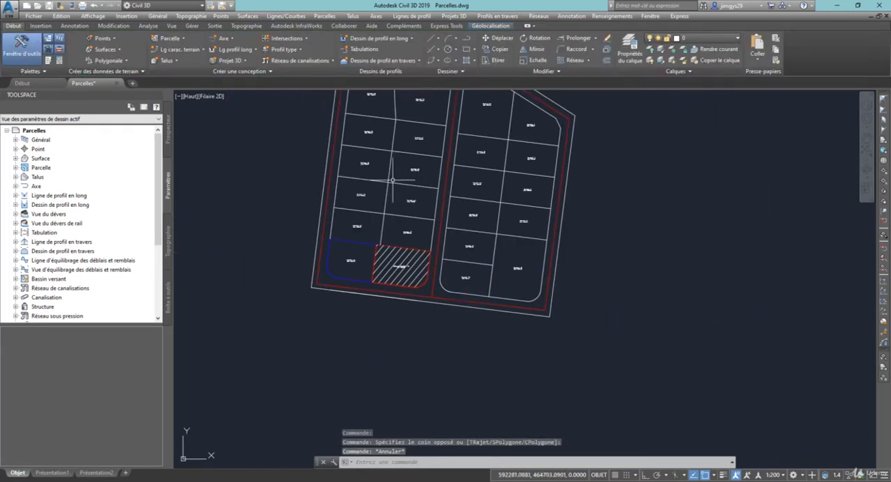
Delete the western block's central dividing line segment just above Bâtiments industriels : 11 with the parcel layout tools' sub-entity deletion
left_click(181, 39)
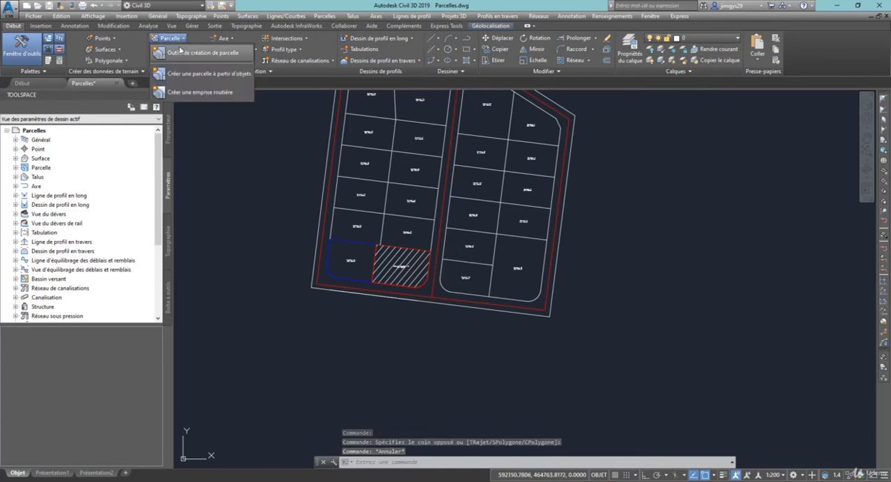
left_click(178, 56)
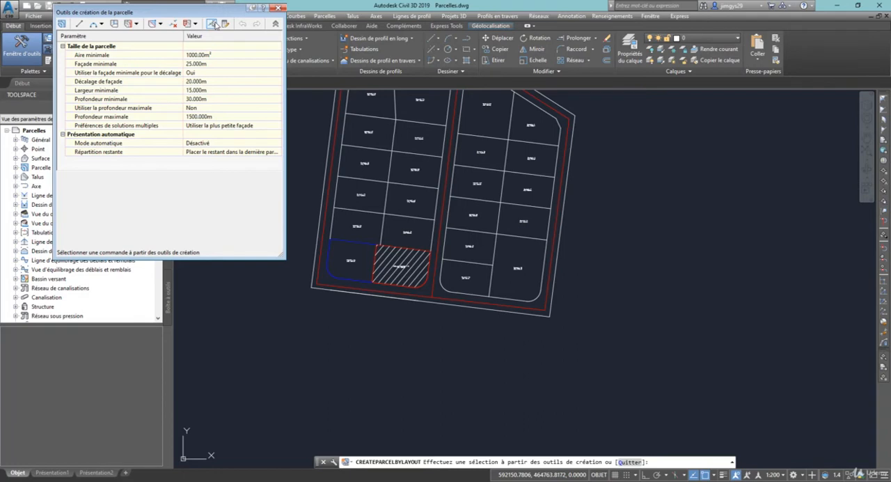
left_click(161, 23)
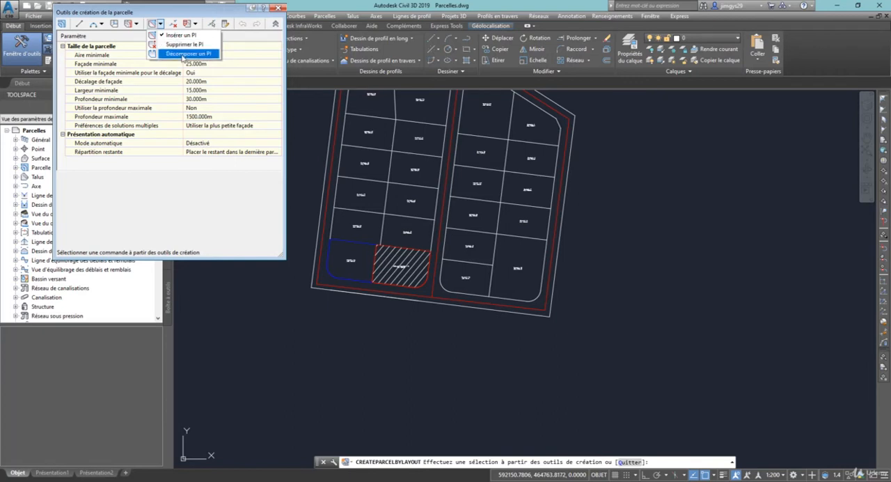
left_click(182, 15)
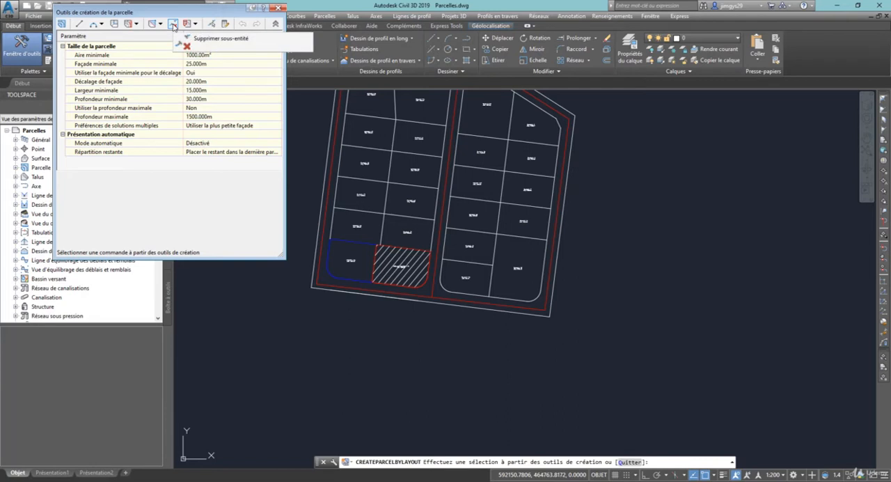
left_click(174, 25)
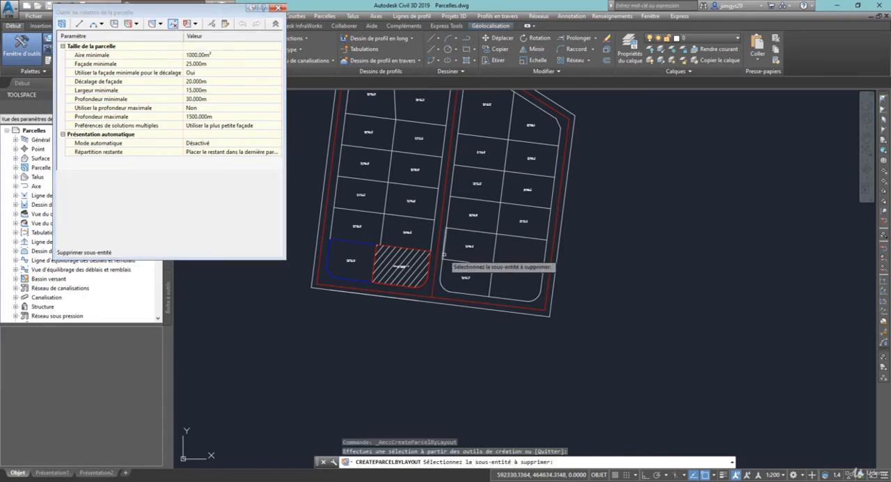
left_click(389, 227)
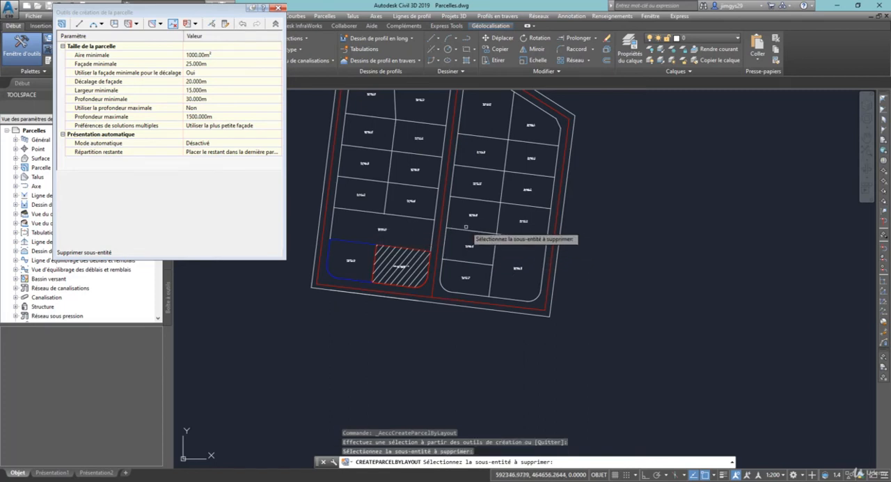
Unite the parcel just south of Standard : 27 with its eastern and southern neighbours, using it as the destination parcel
left_click(196, 25)
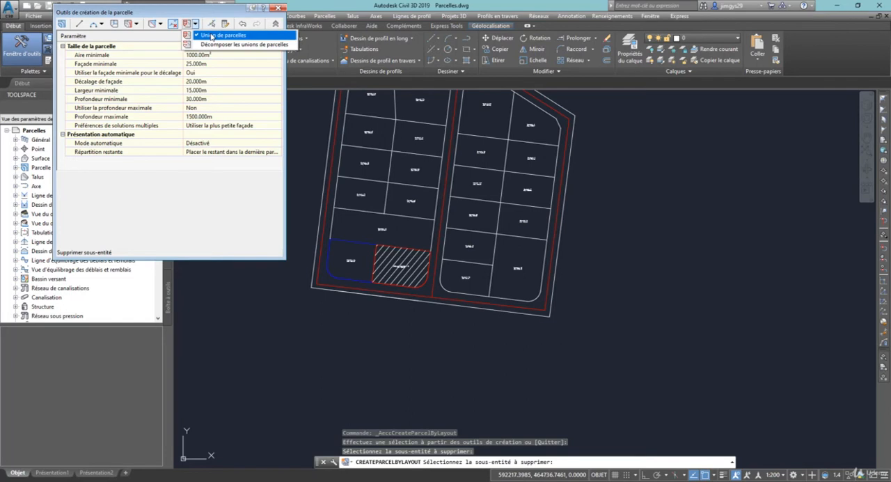
left_click(212, 36)
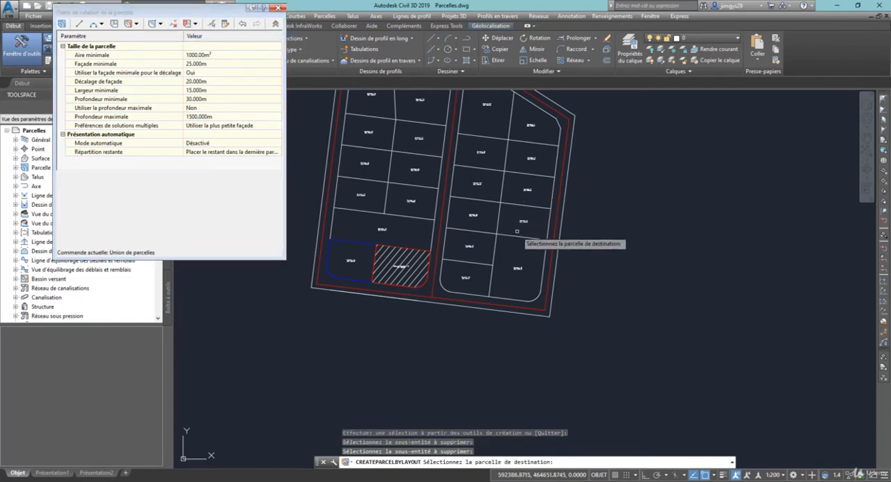
scroll(518, 218, "up", 2)
scroll(518, 218, "up", 1)
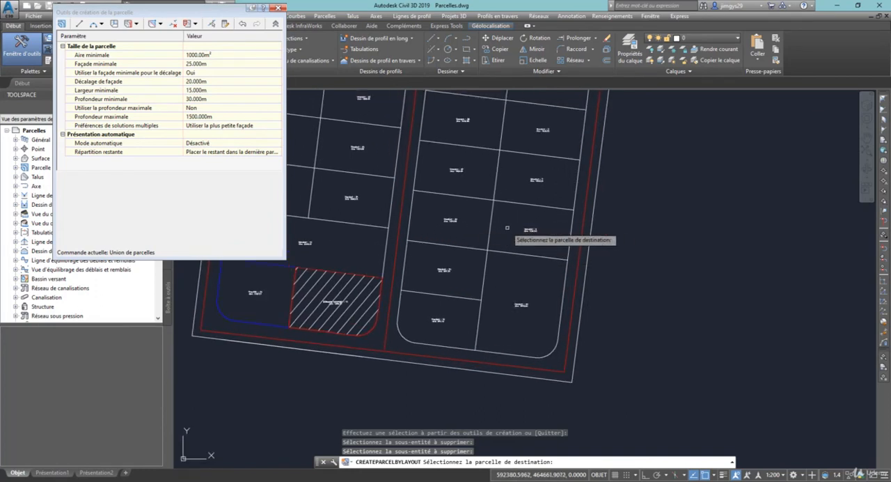
left_click(450, 221)
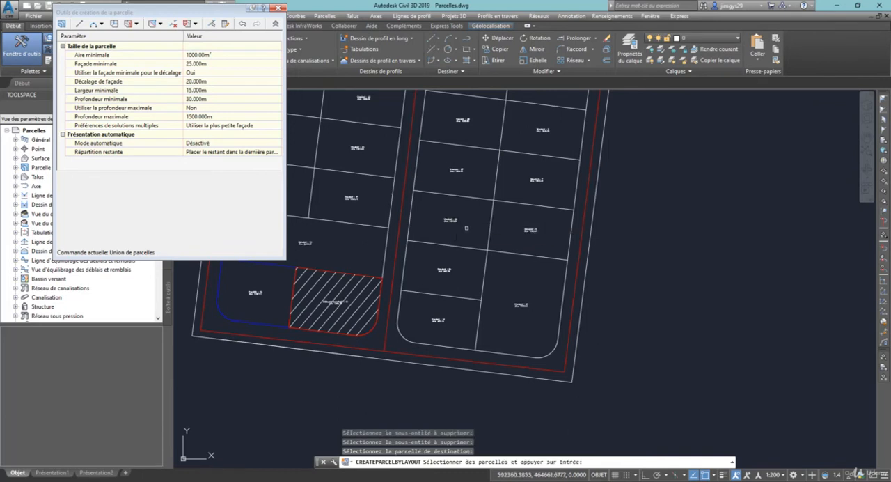
left_click(530, 230)
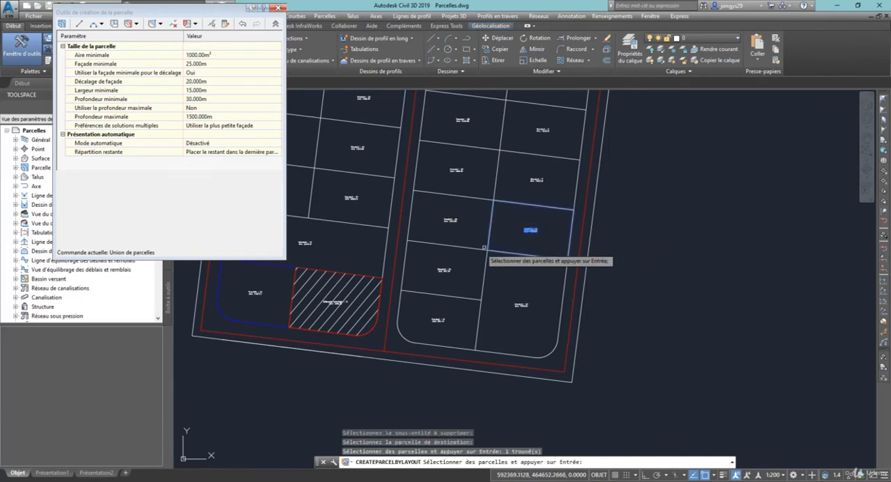
left_click(445, 269)
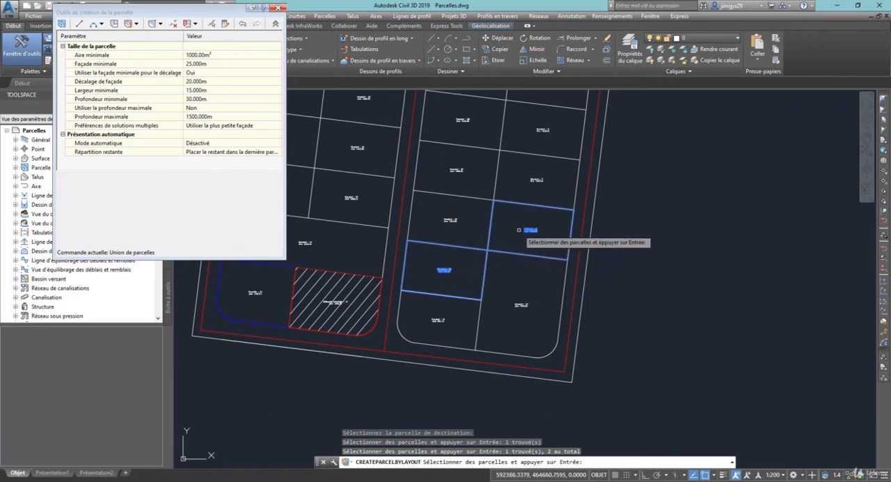
key("Return")
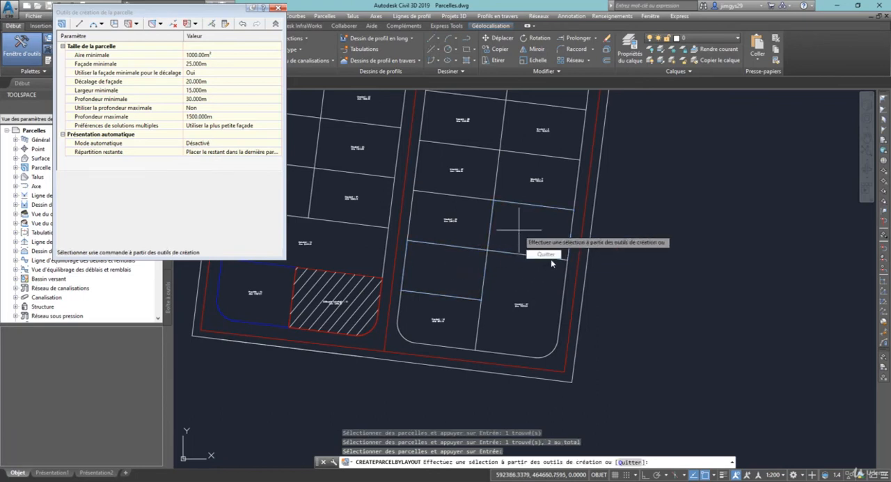
key("Escape")
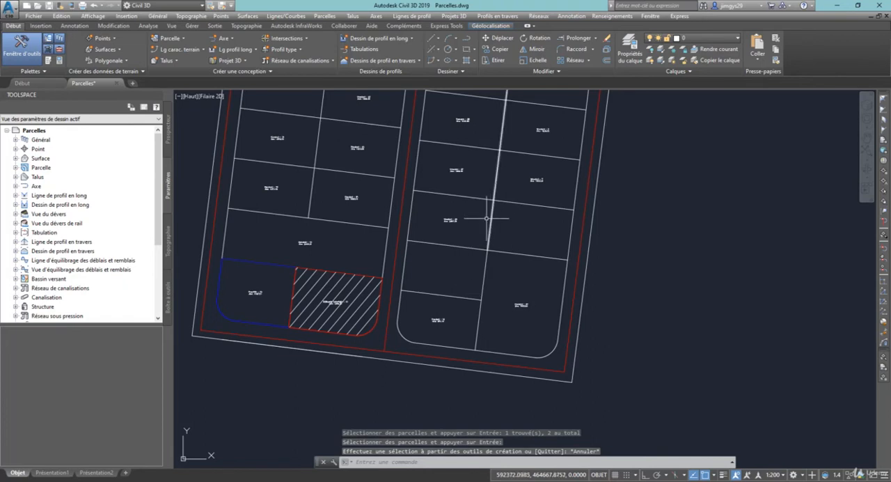
Select the united parcel south of Standard : 27 to examine its combined outline, and clear the selection
scroll(453, 215, "up", 2)
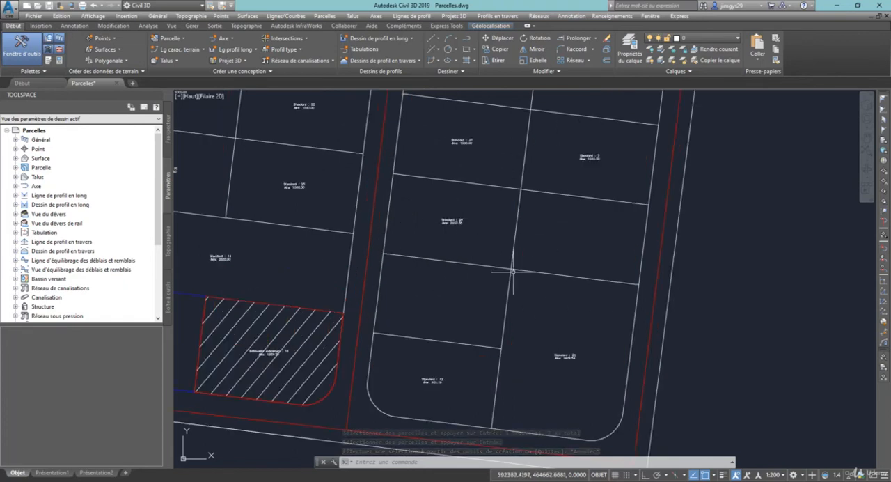
left_click(441, 220)
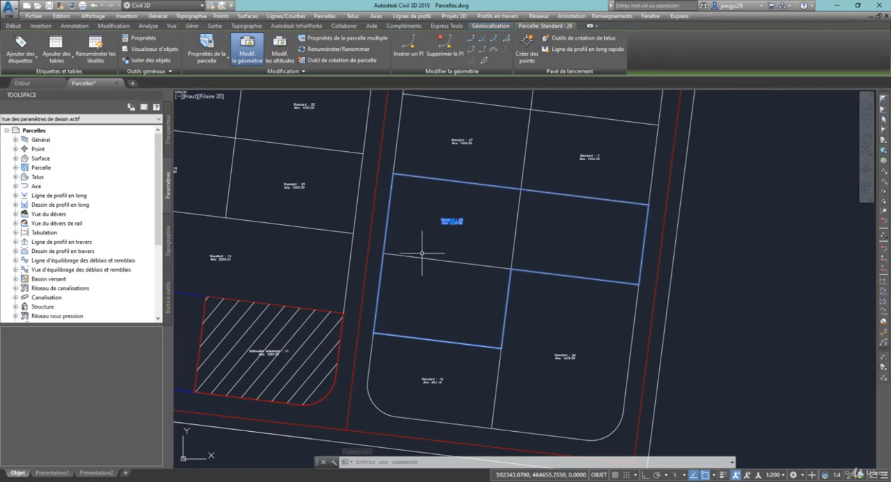
key("Escape")
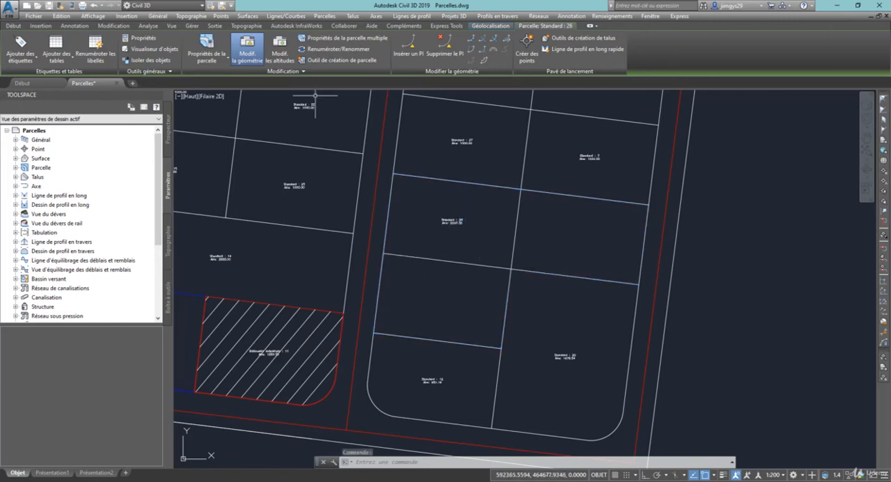
Dissolve the parcel union south of Standard : 27 into its separate parcels with the parcel layout tools
left_click(455, 221)
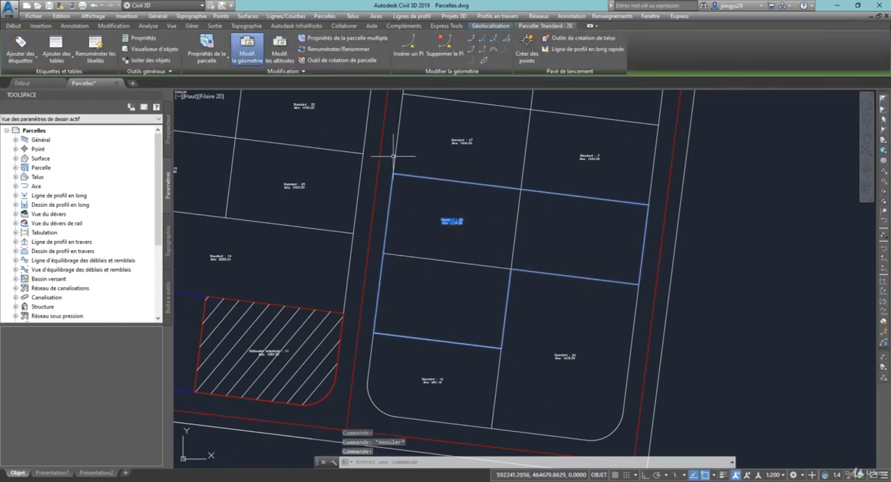
left_click(323, 62)
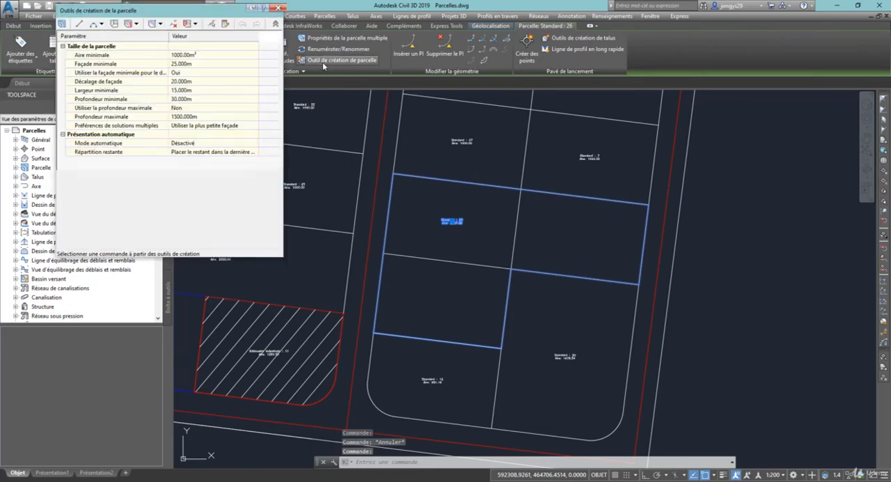
left_click(195, 24)
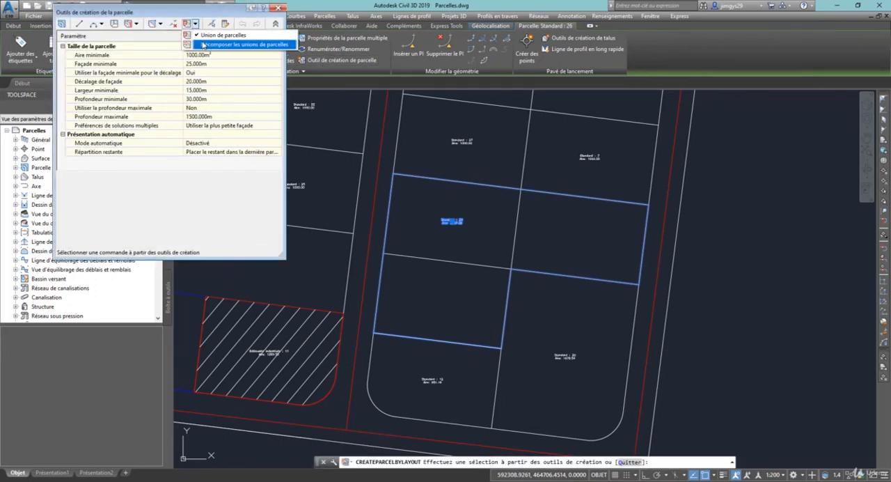
left_click(206, 46)
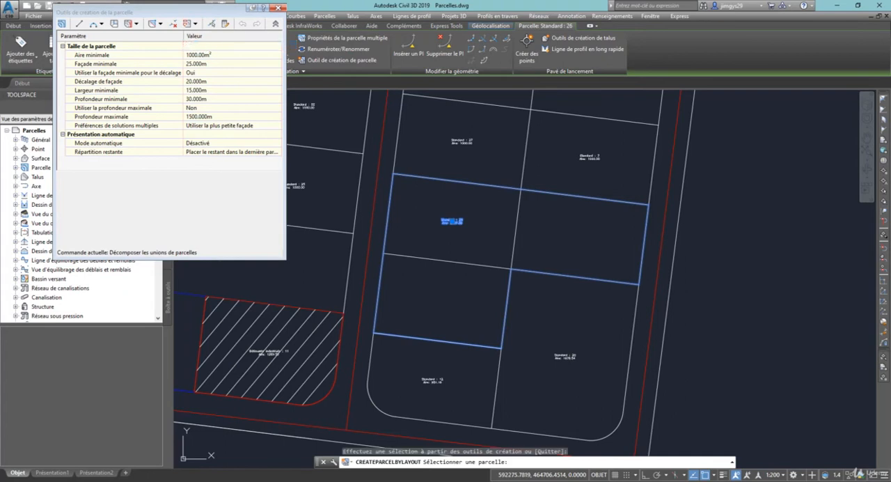
left_click(454, 222)
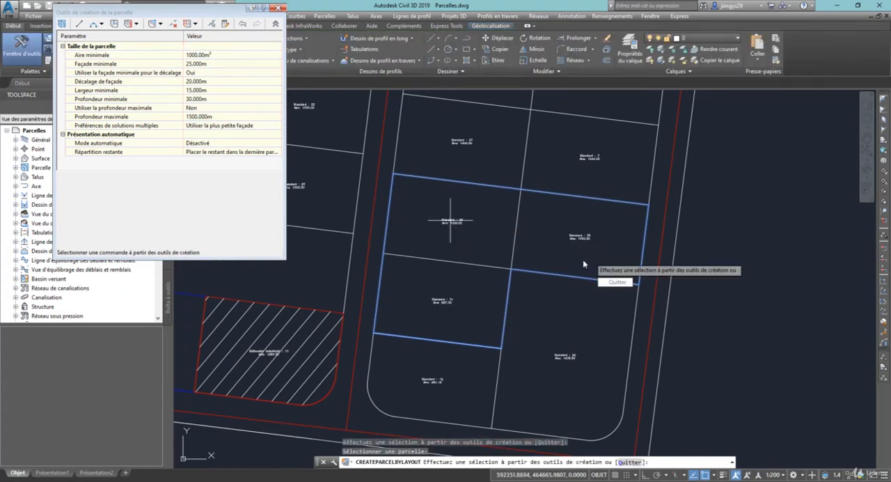
key("Escape")
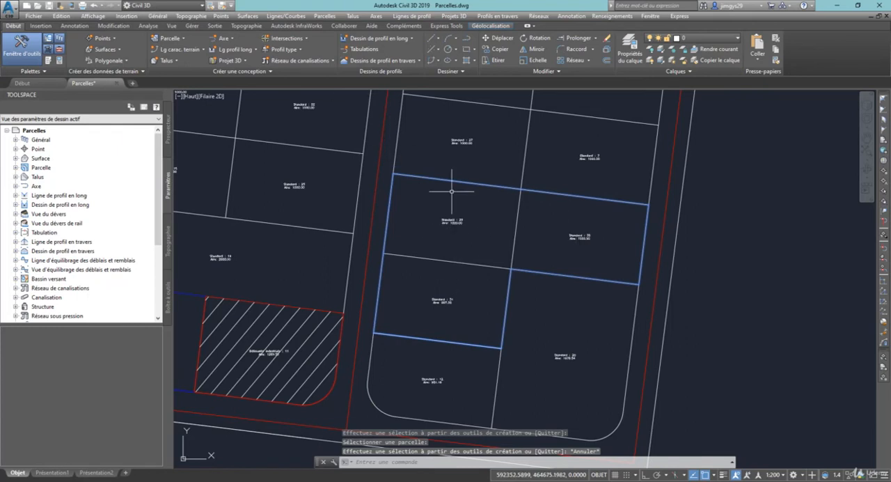
Review the parcel layout tools from parcel Standard : 29, including the slide line and swing line options, and clear the selection
left_click(451, 221)
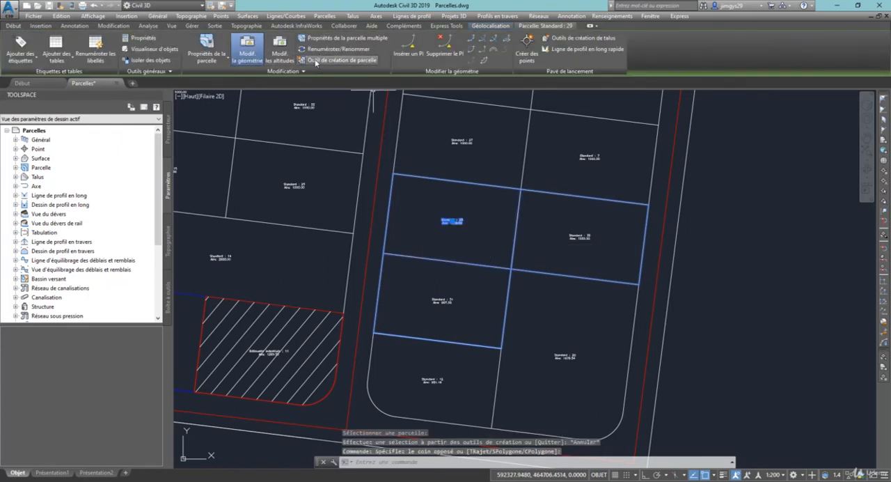
left_click(318, 61)
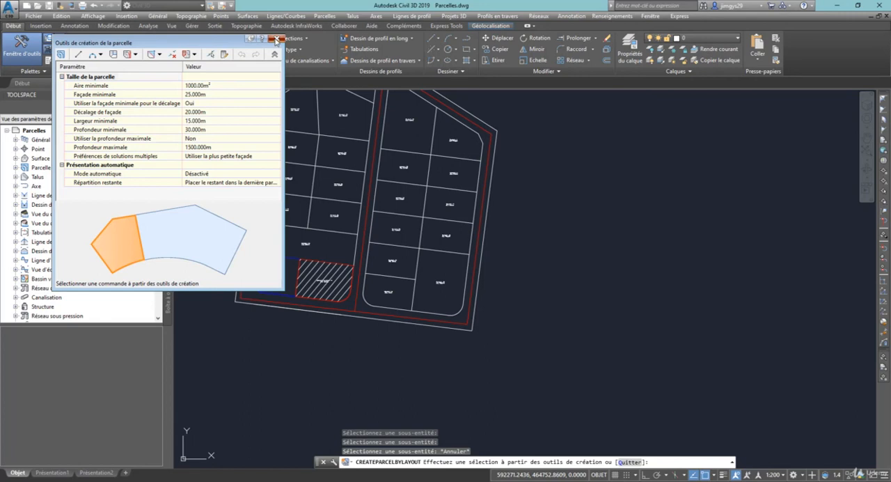
left_click(137, 55)
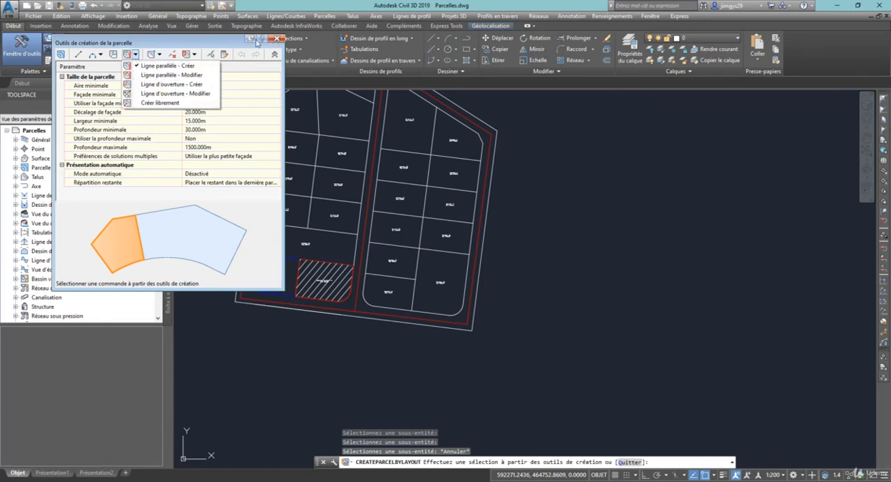
left_click(277, 39)
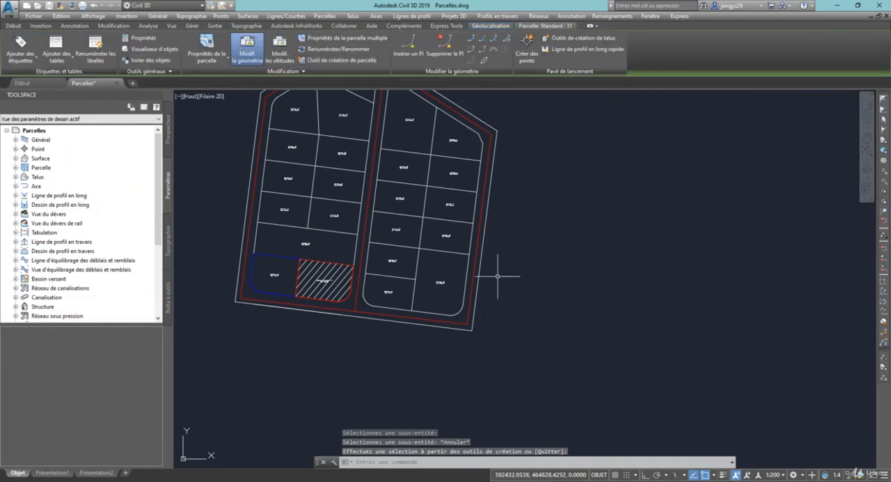
scroll(511, 262, "down", 2)
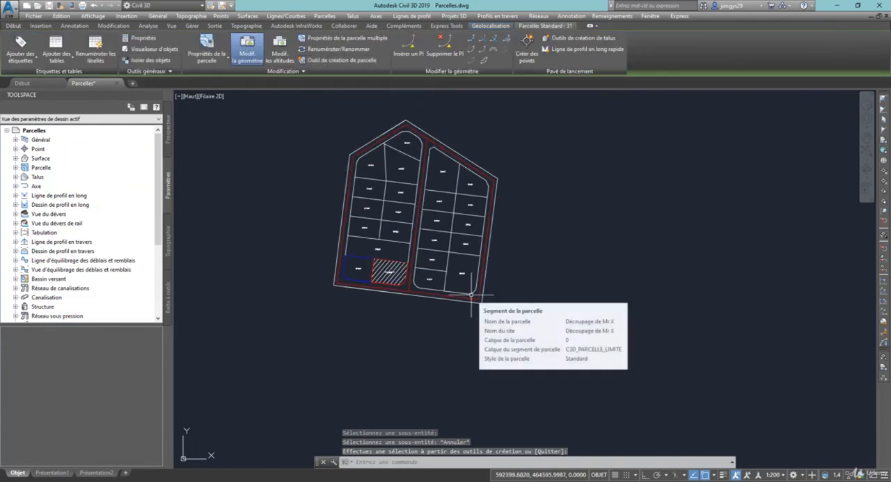
key("Escape")
Stretch the southern end of the western block's central dividing line perpendicular to the boundary of Bâtiments industriels : 11, splitting parcel Standard : 14
scroll(416, 287, "up", 2)
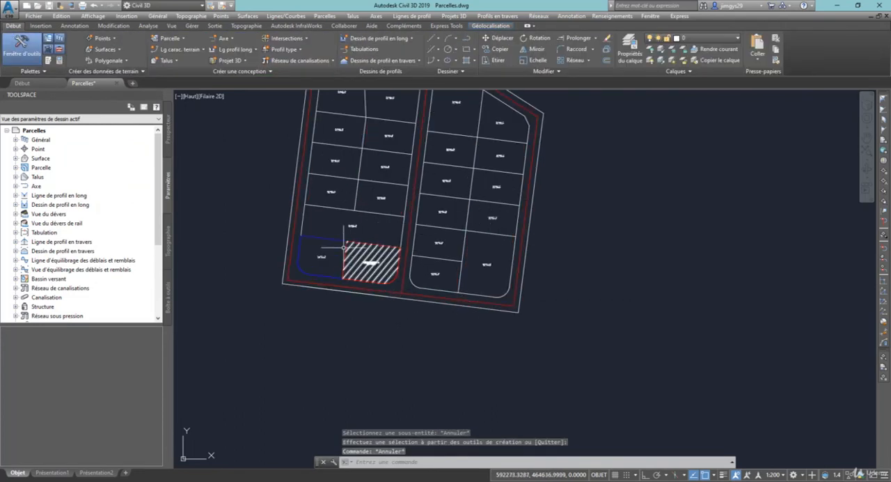
left_click(342, 209)
left_click(342, 209)
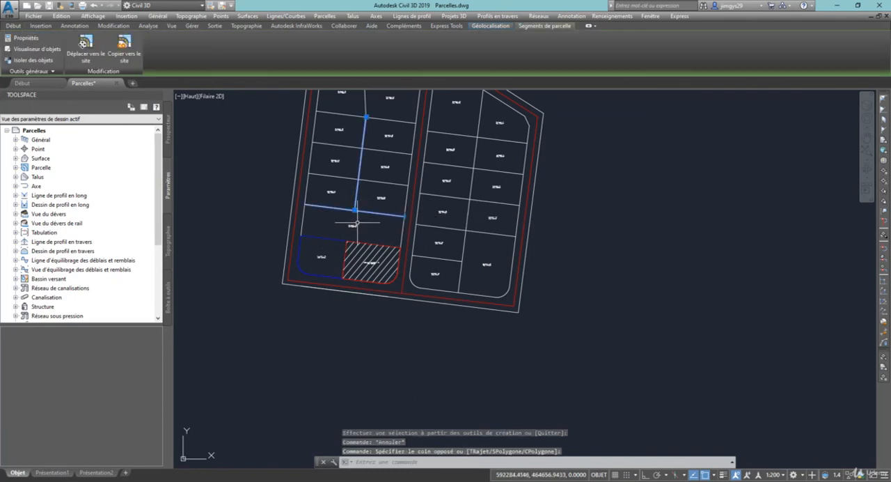
scroll(350, 215, "up", 2)
left_click(352, 203)
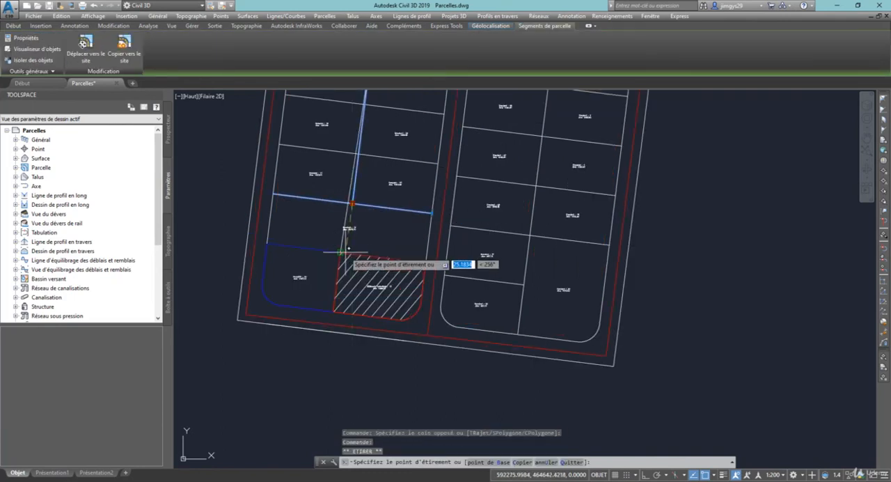
scroll(341, 244, "up", 3)
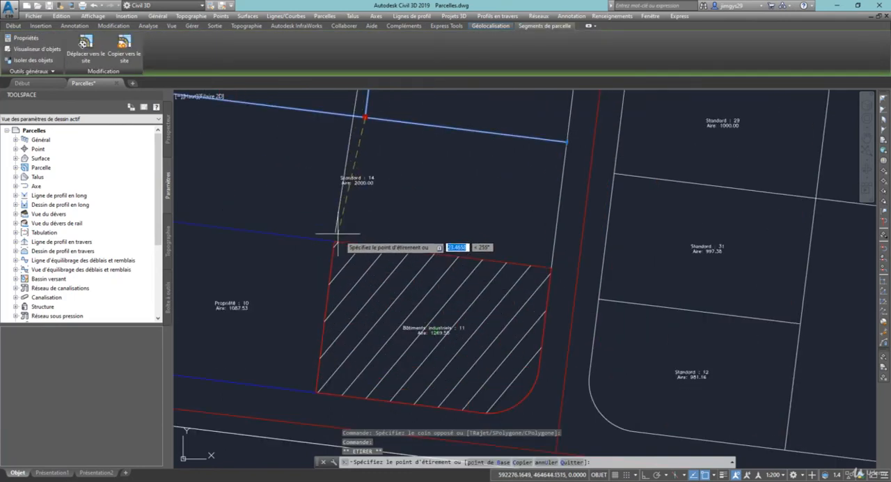
right_click(376, 231, "shift")
left_click(410, 382)
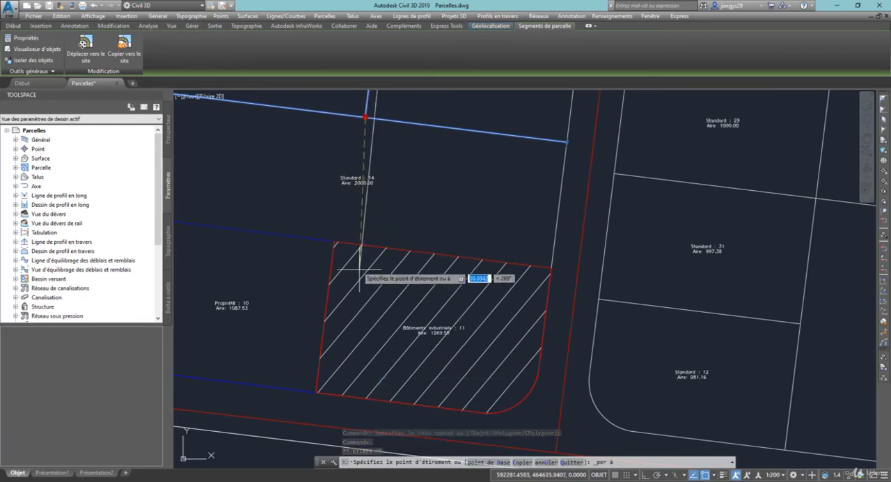
left_click(348, 243)
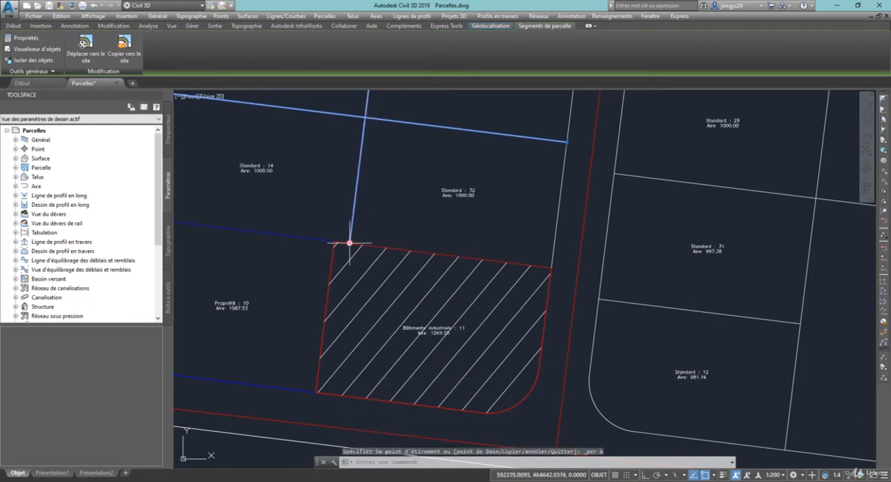
scroll(407, 213, "down", 5)
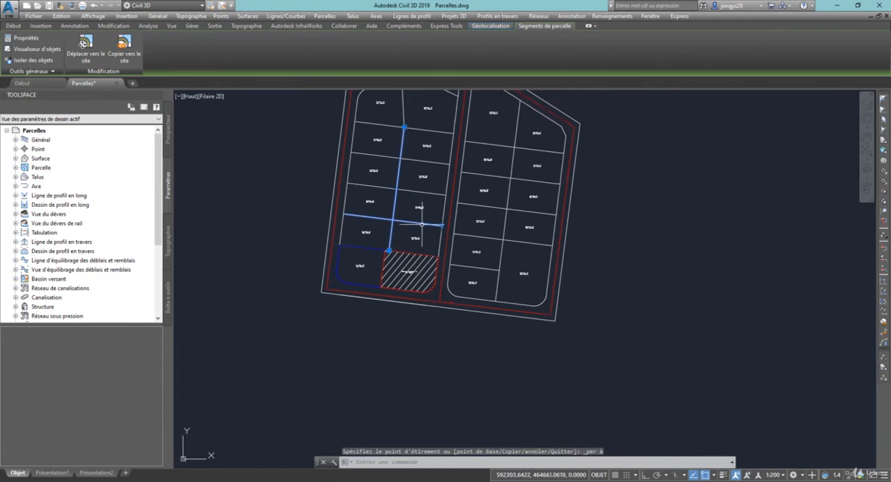
Slide the lot line between Standard : 31 and Standard : 12 by its eastern grip, using the northeast corner of Bâtiments industriels : 11 as the stretch point
scroll(467, 258, "up", 4)
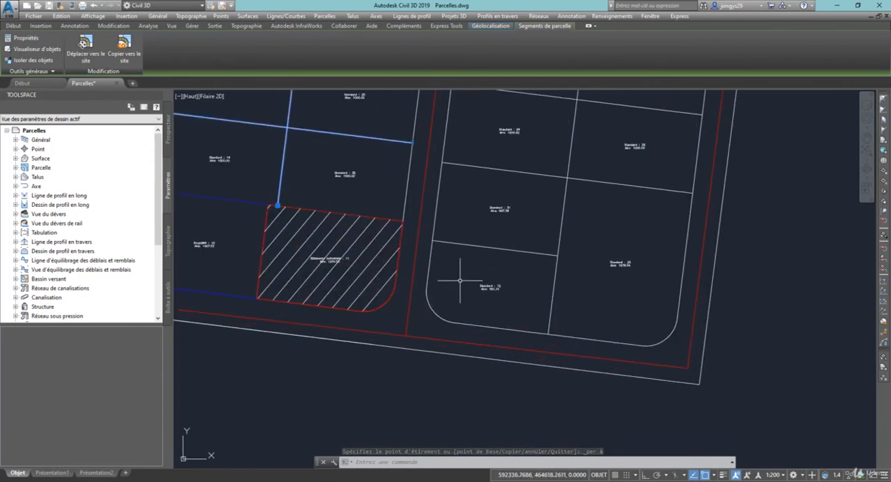
key("Escape")
scroll(457, 243, "up", 3)
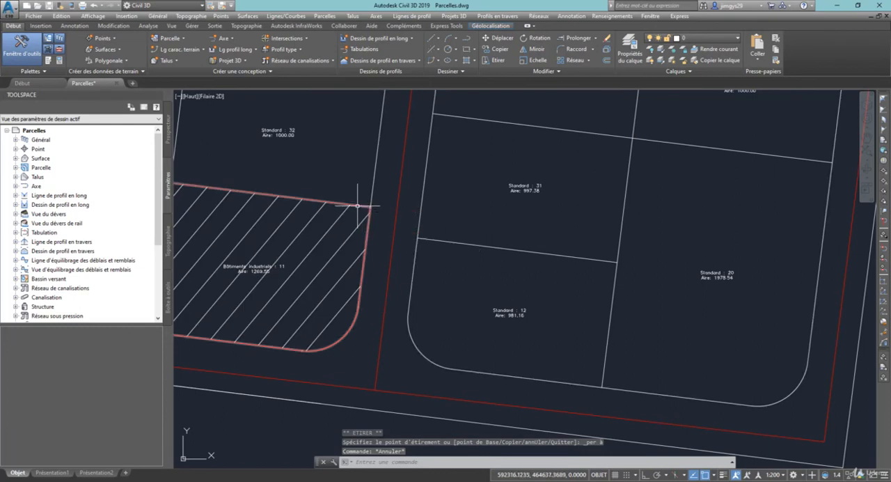
left_click(559, 242)
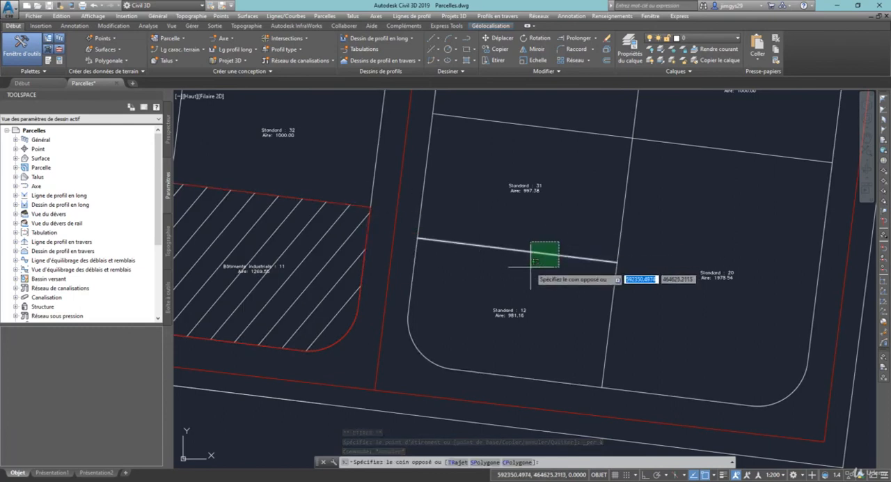
left_click(532, 267)
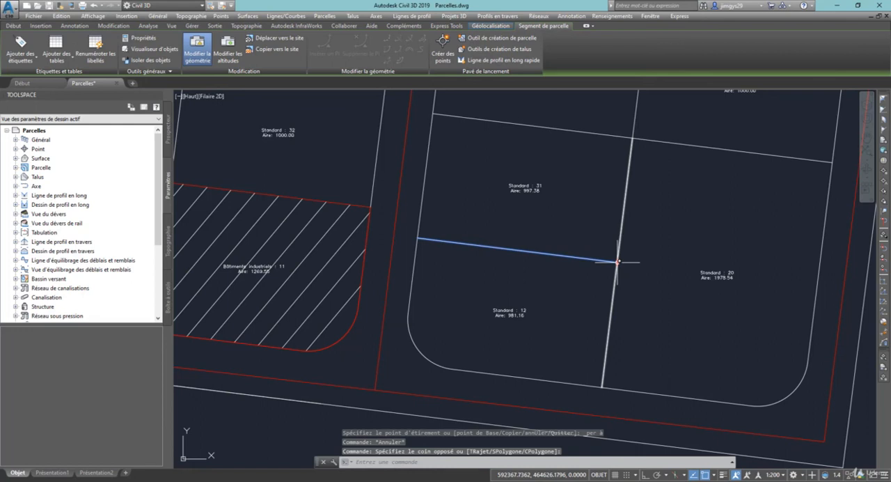
left_click(617, 262)
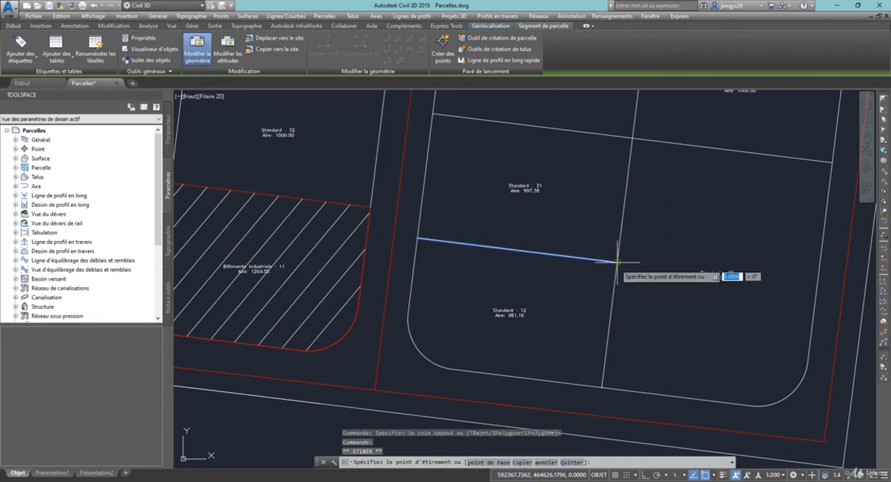
left_click(371, 206)
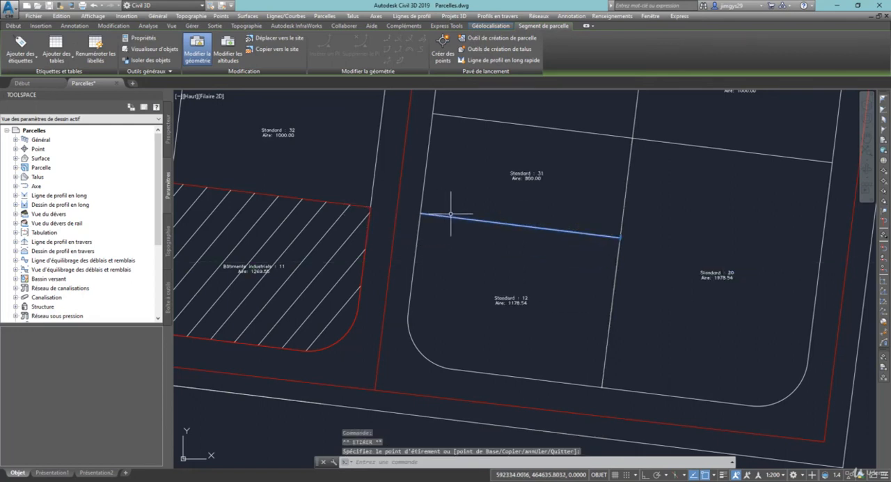
Stretch the eastern end of the eastern block's second cross lot line from the north past the outer boundary and back to the block's edge
scroll(334, 207, "down", 4)
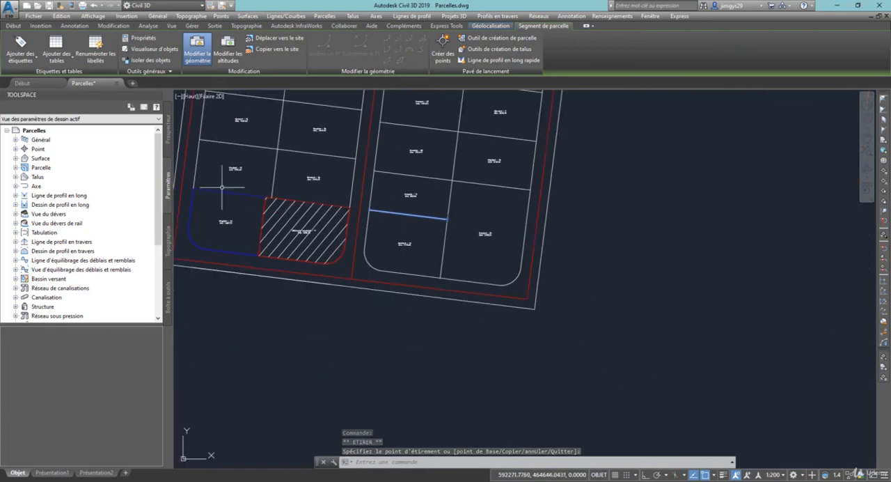
middle_click_drag(400, 200, 399, 305)
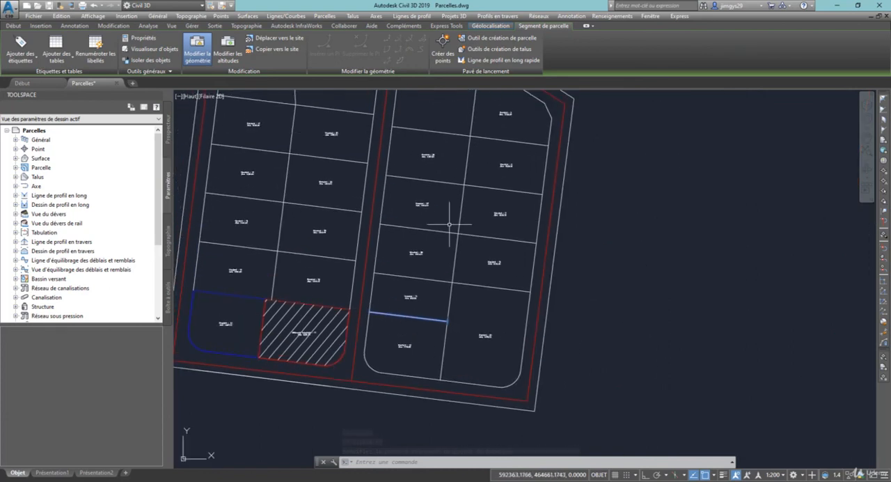
left_click(471, 167)
left_click(449, 203)
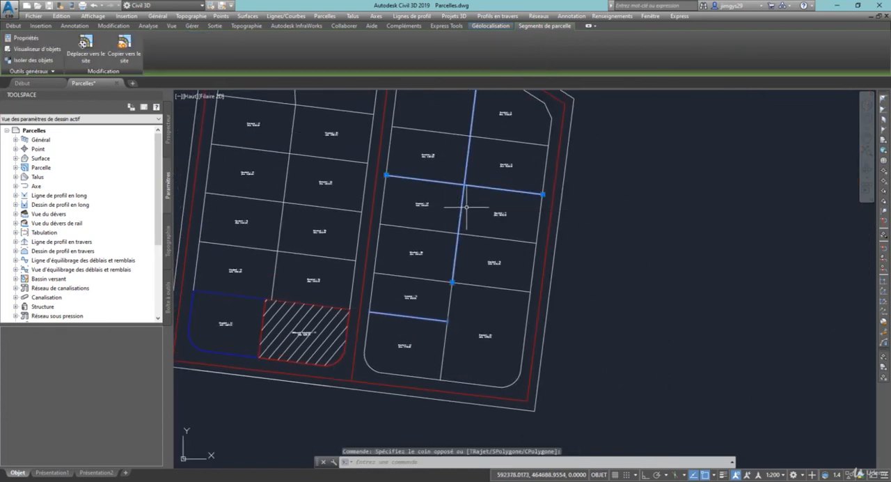
left_click(543, 195)
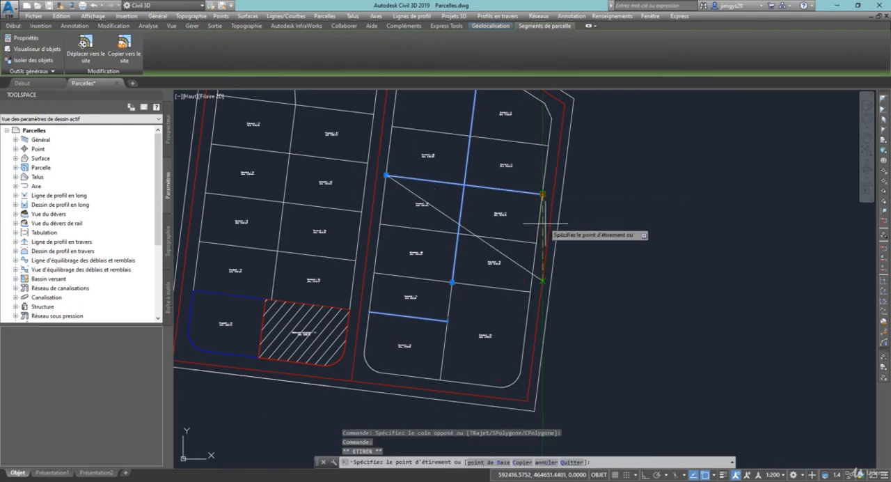
left_click(670, 229)
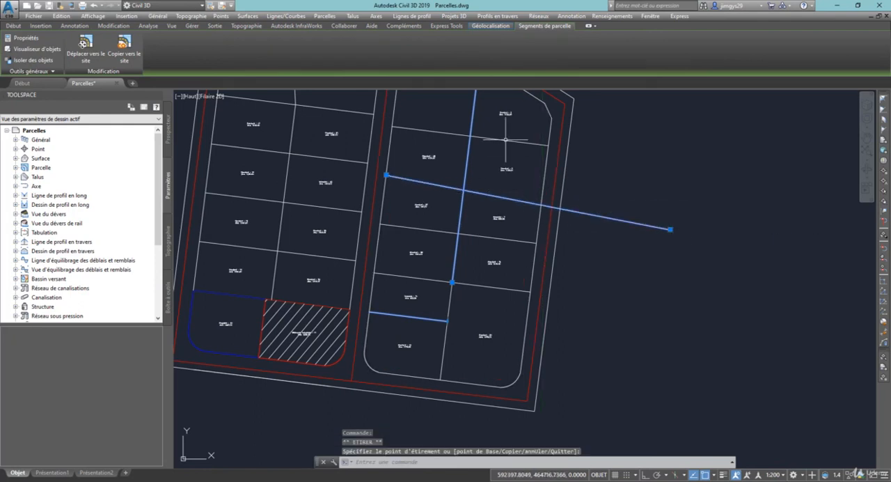
left_click(670, 229)
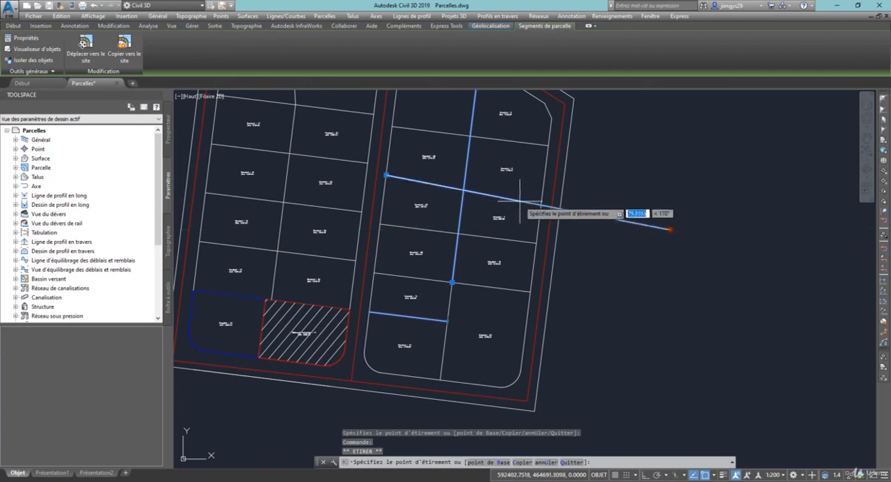
left_click(542, 194)
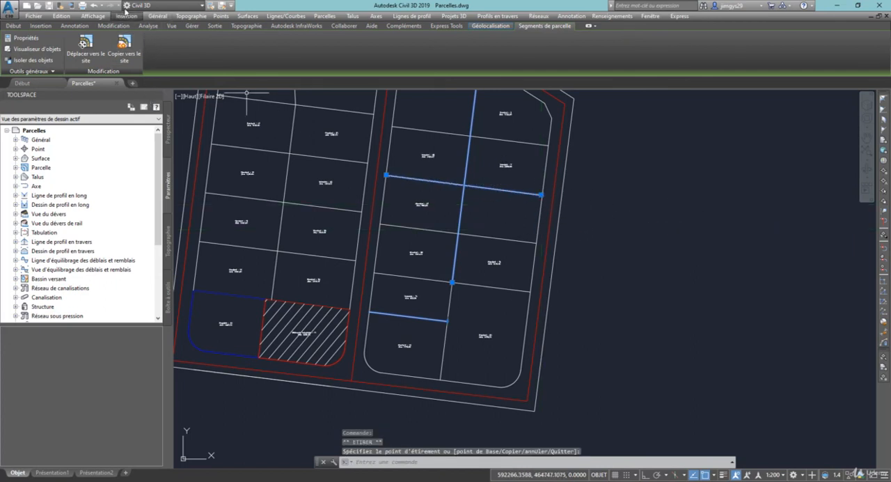
Undo the grip stretches of the eastern block's second cross lot line from the north
left_click(95, 7)
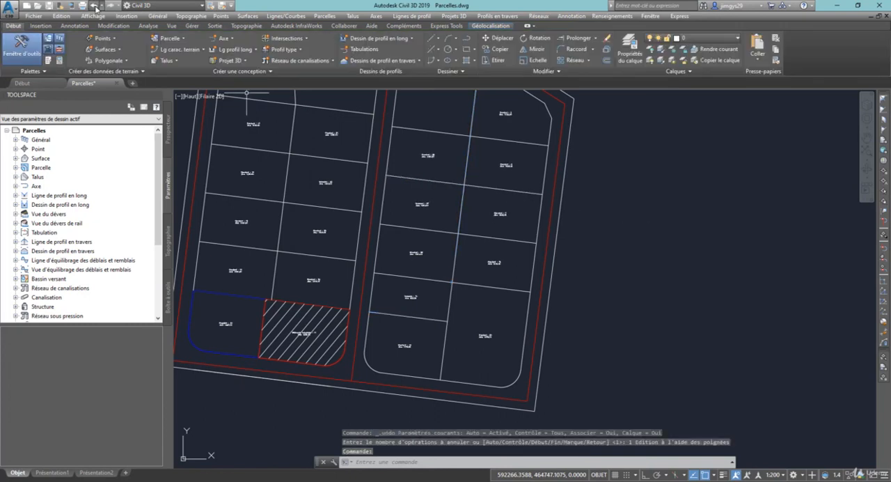
left_click(94, 7)
scroll(506, 160, "down", 3)
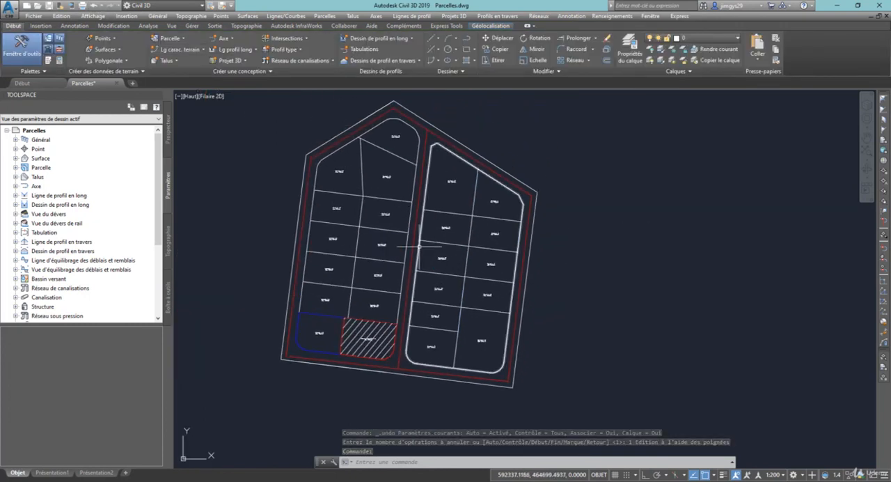
middle_click_drag(410, 246, 405, 257)
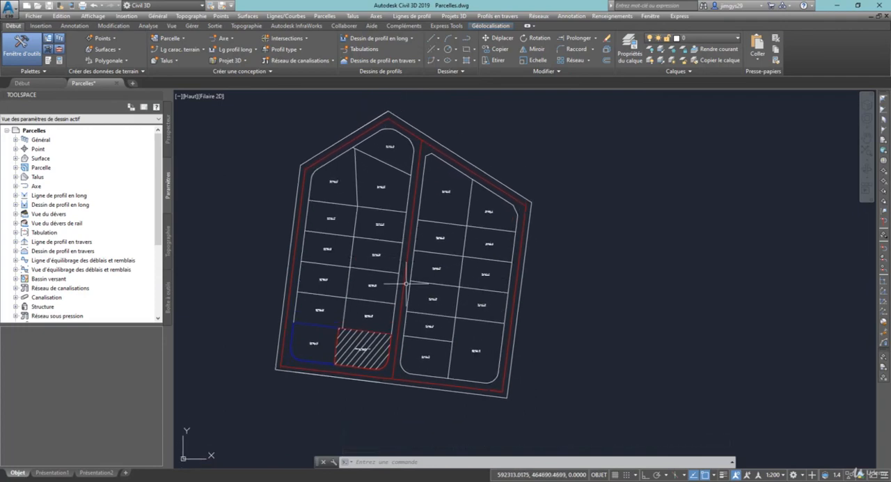